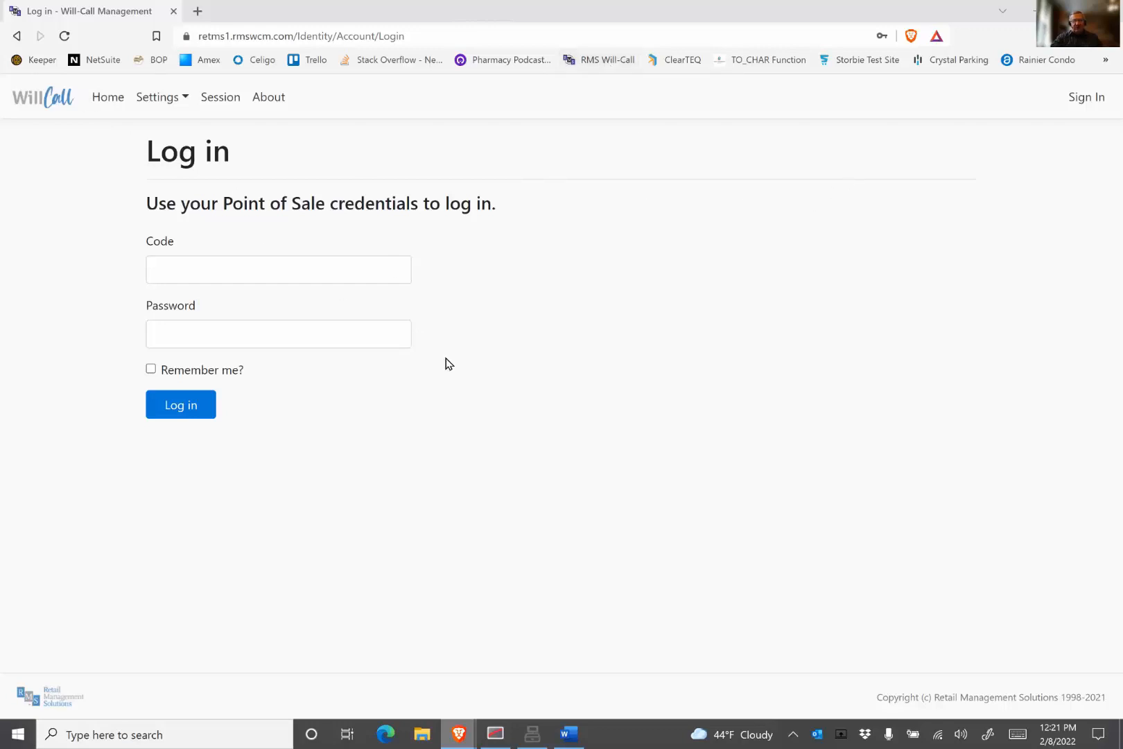
Step: Enter the user code and the account password, and attempt to log in
left_click(275, 269)
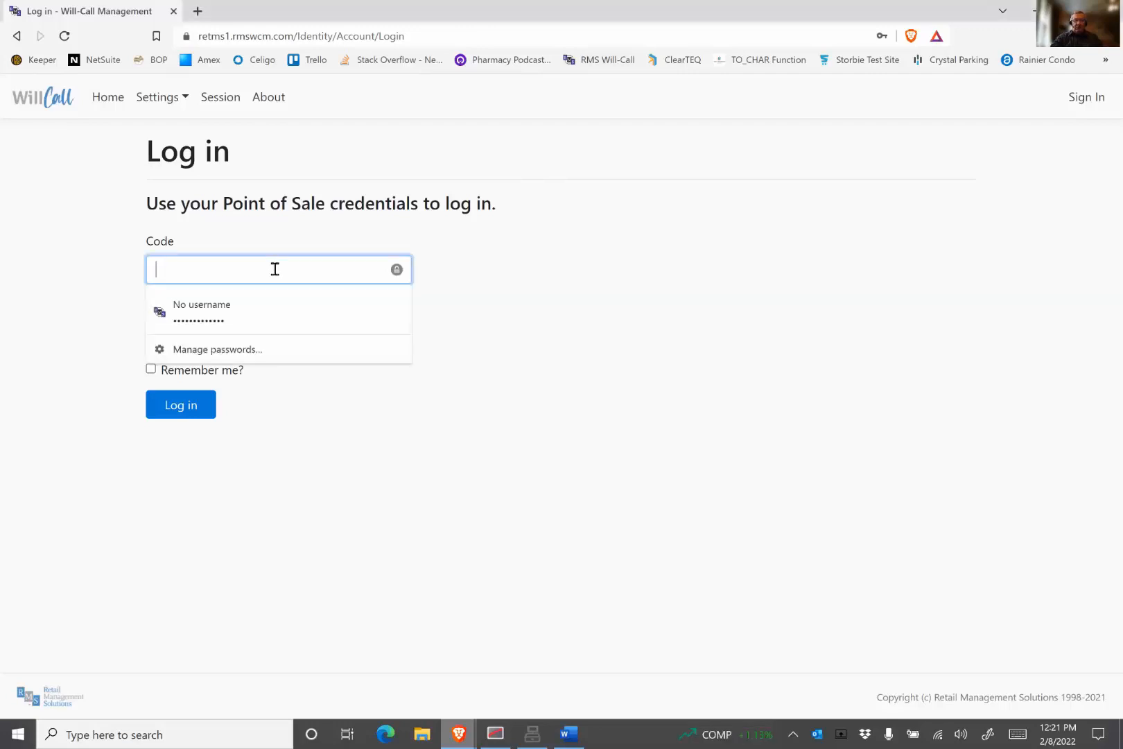
type("2")
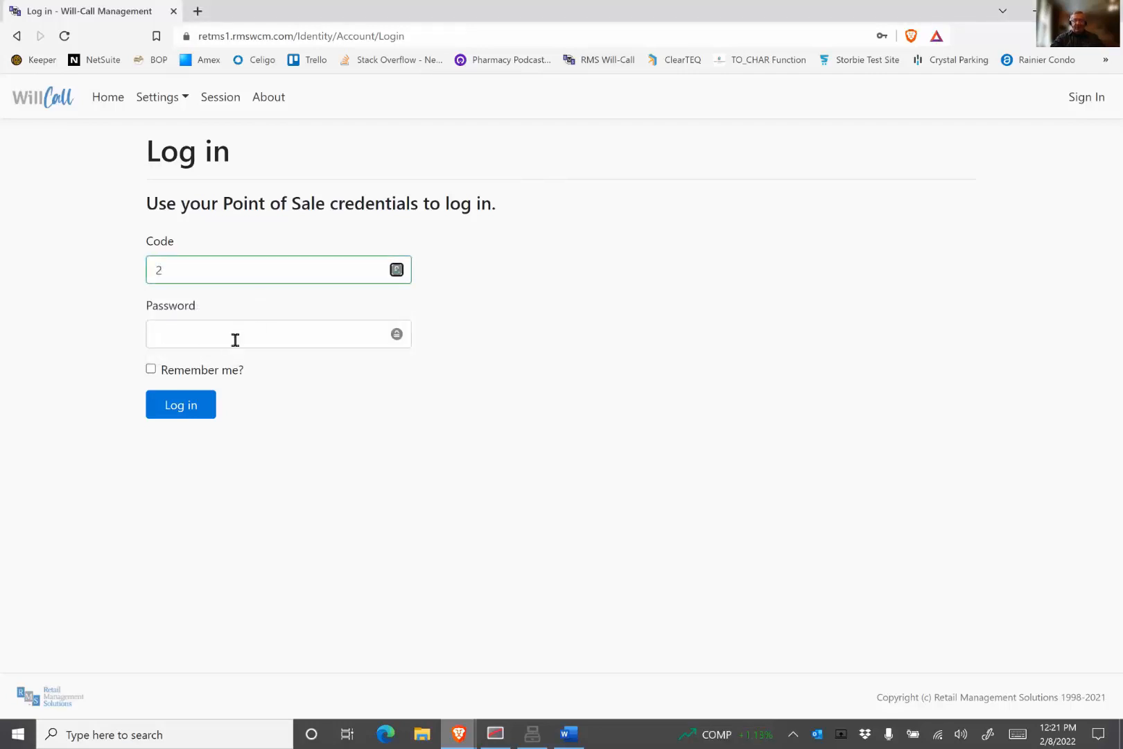
left_click(240, 334)
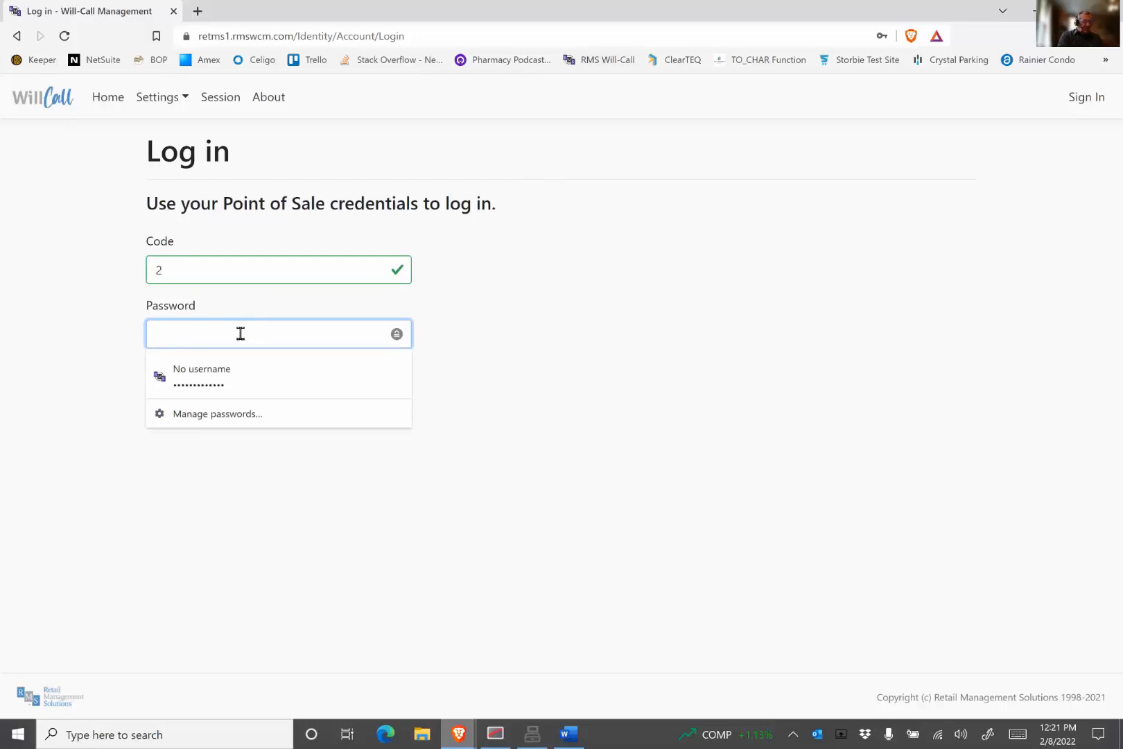
type("•••••••")
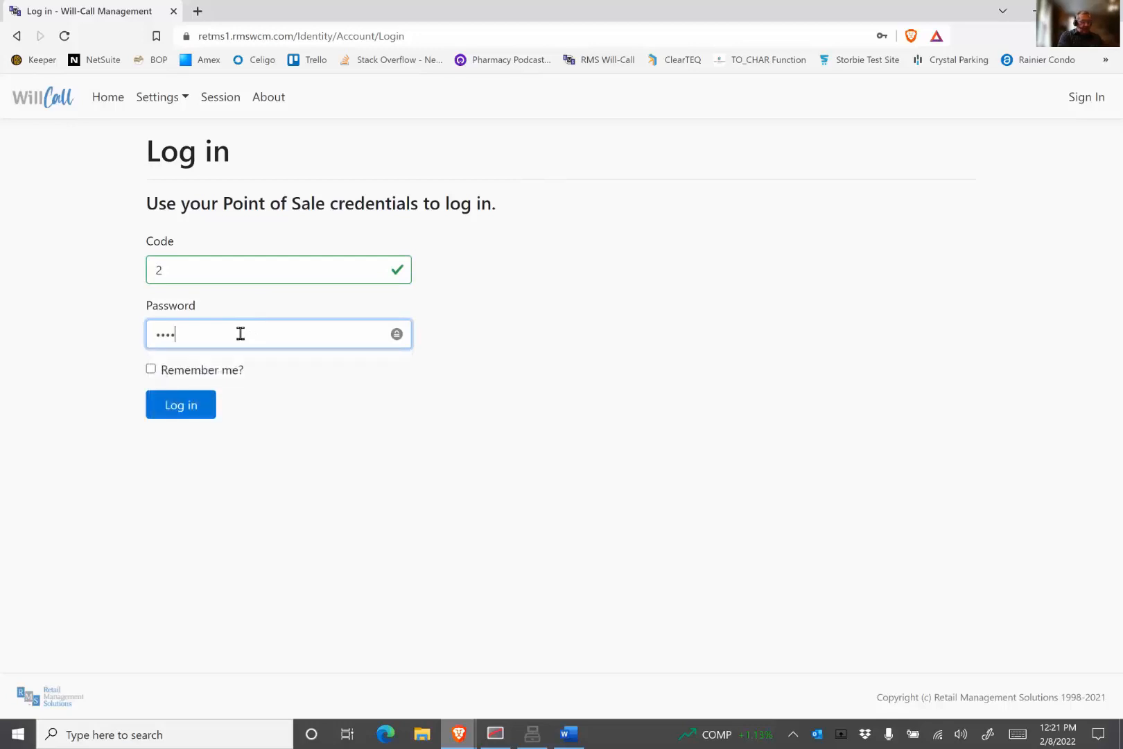
type("•••••")
left_click(171, 402)
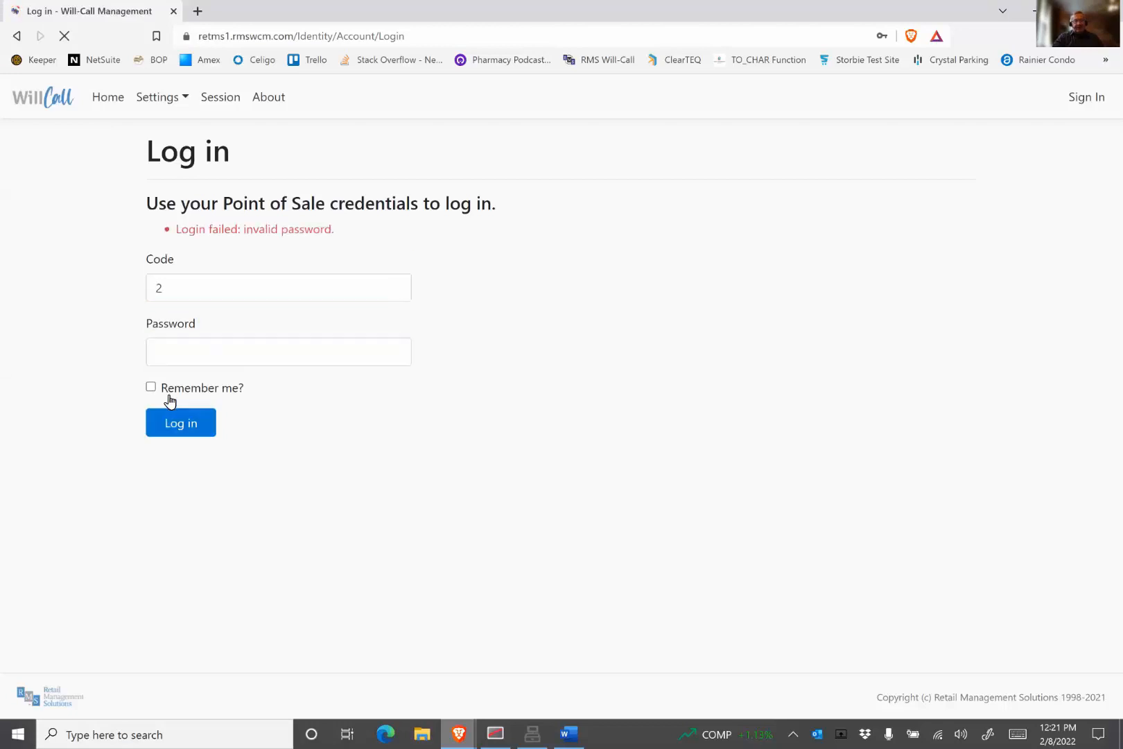
Step: Decline the browser's password update, re-enter the account password and log in
left_click(231, 354)
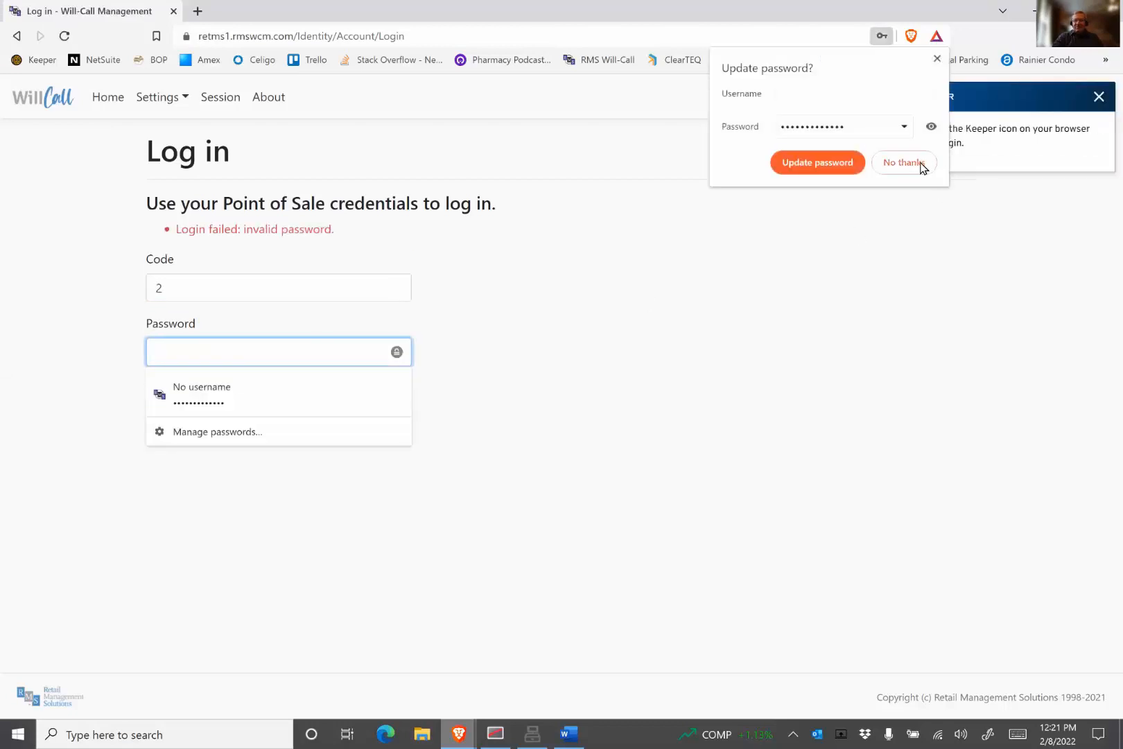
left_click(921, 168)
left_click(317, 347)
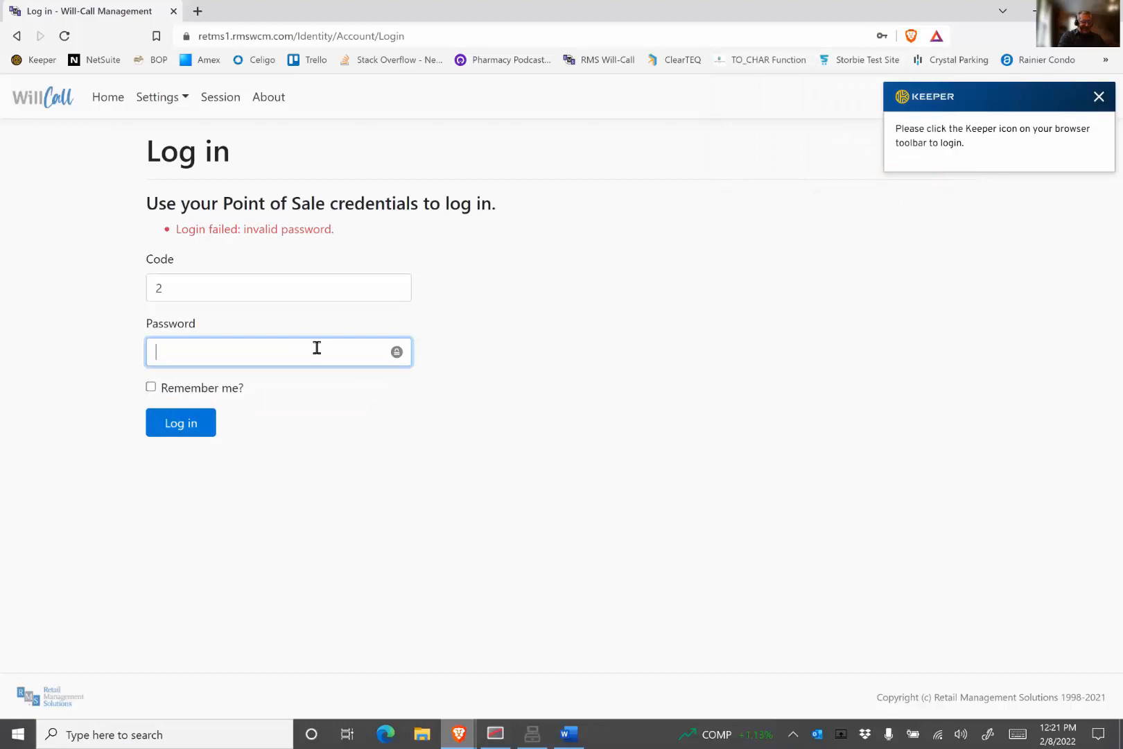
type("*******")
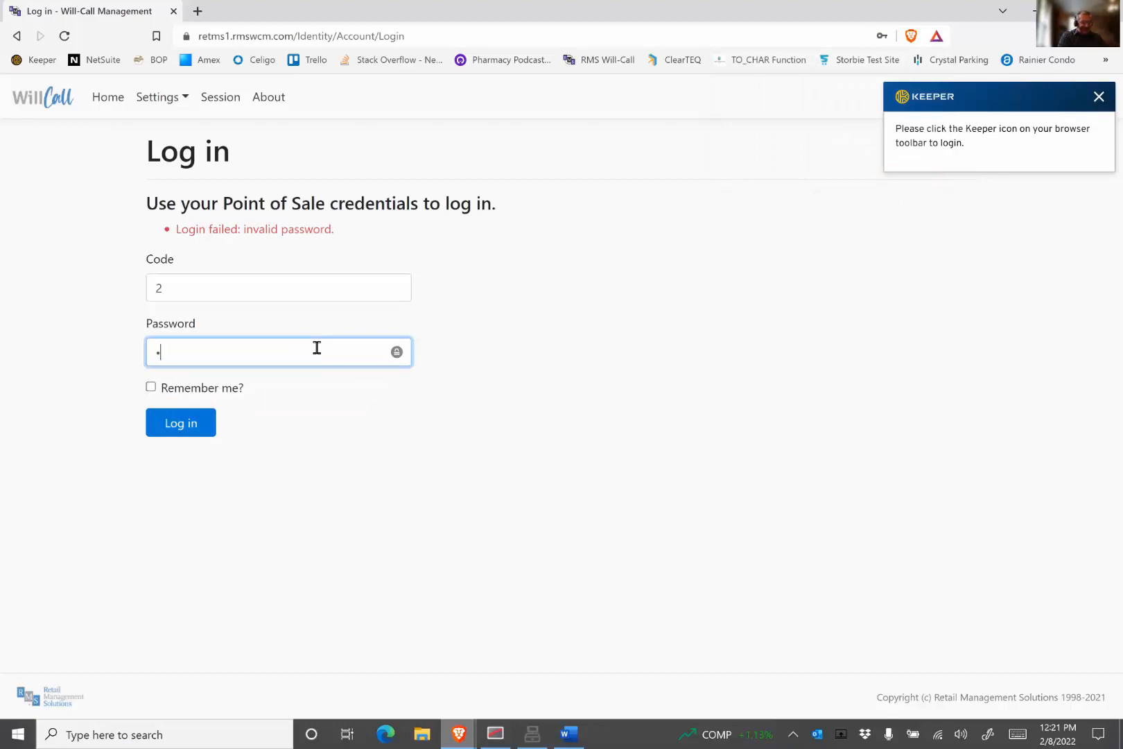
type("******")
left_click(181, 425)
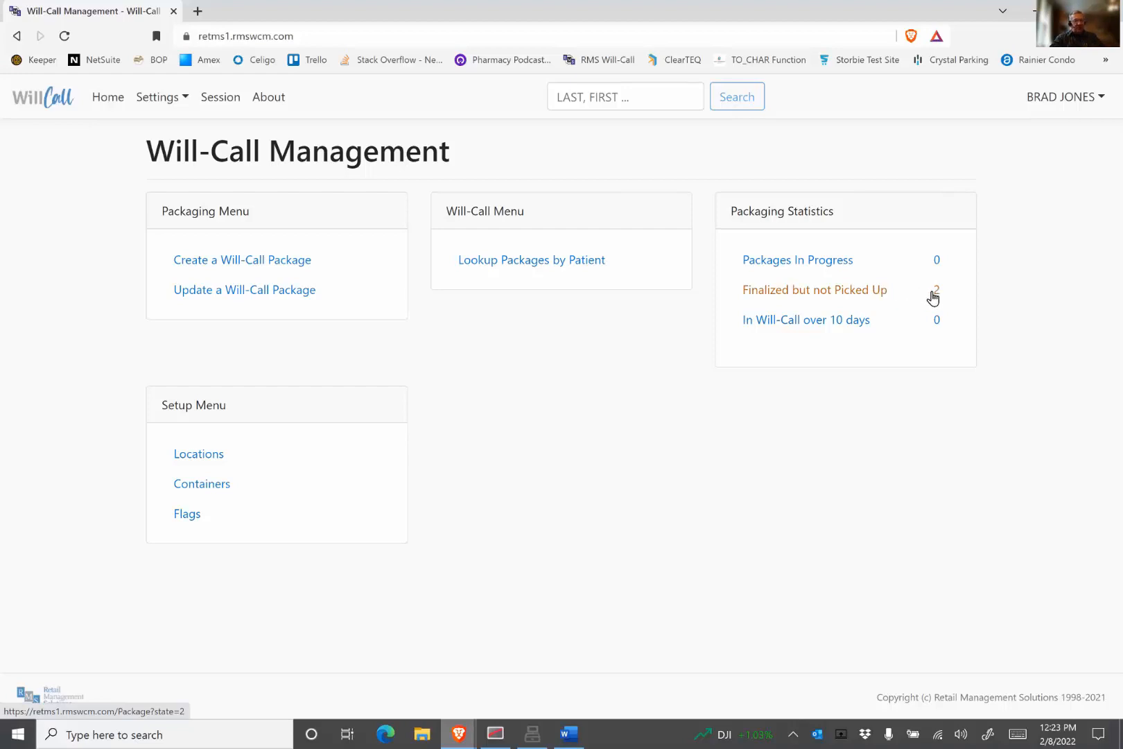
Step: Review the list of packages finalized but not picked up and return to the home page
left_click(852, 293)
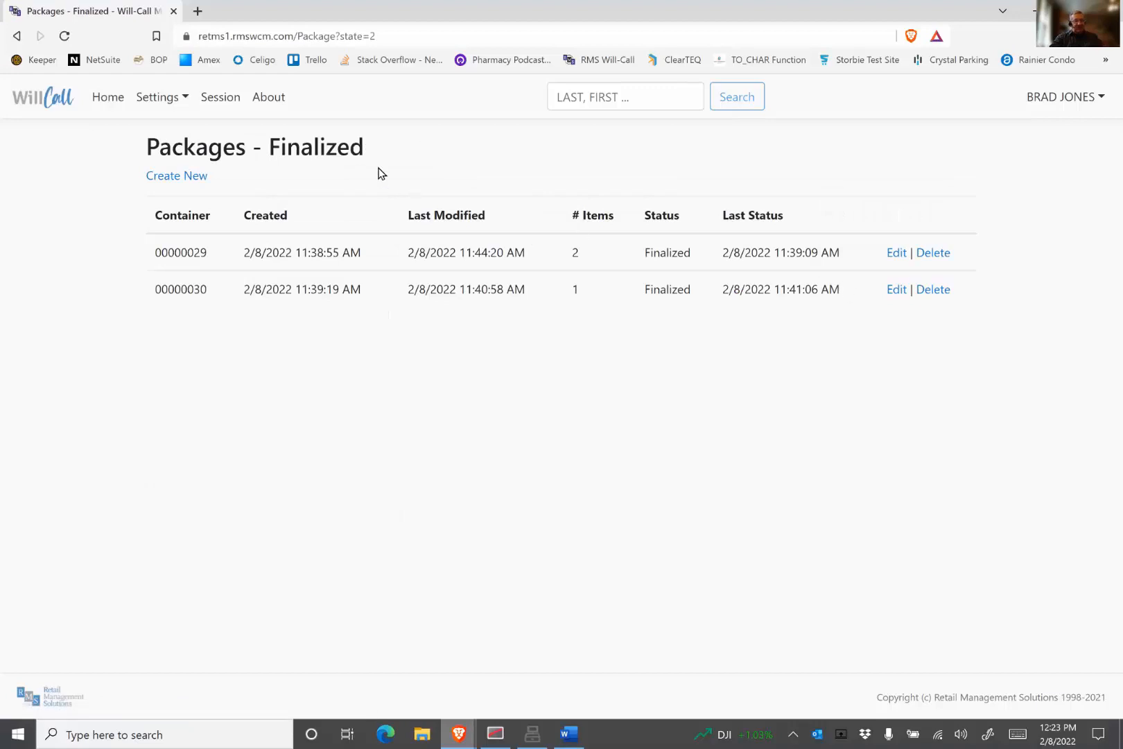
left_click(18, 38)
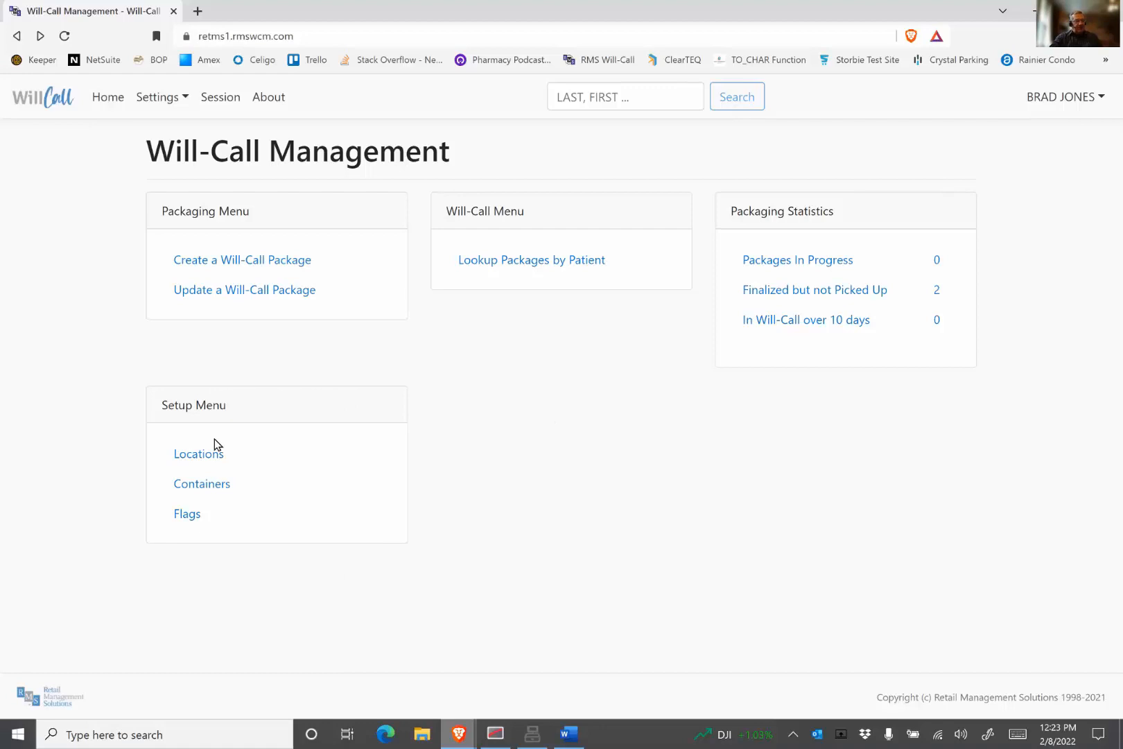
Step: Review the Will-Call locations list and return to the home page
left_click(210, 456)
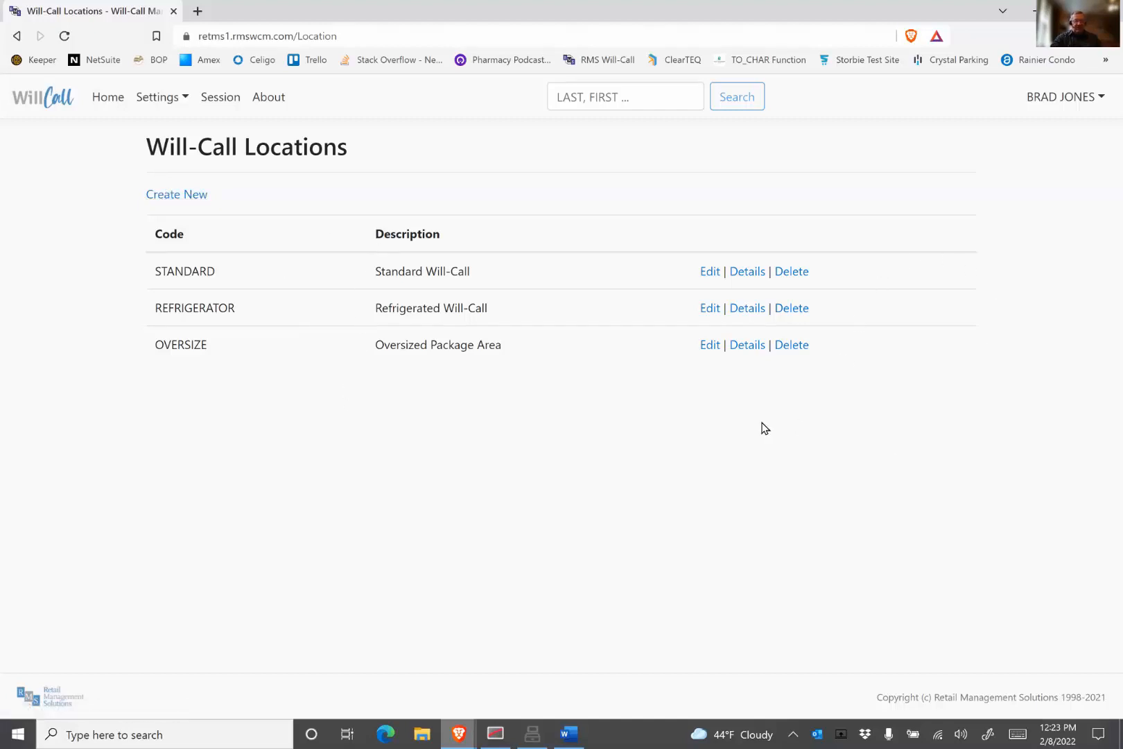
left_click(110, 102)
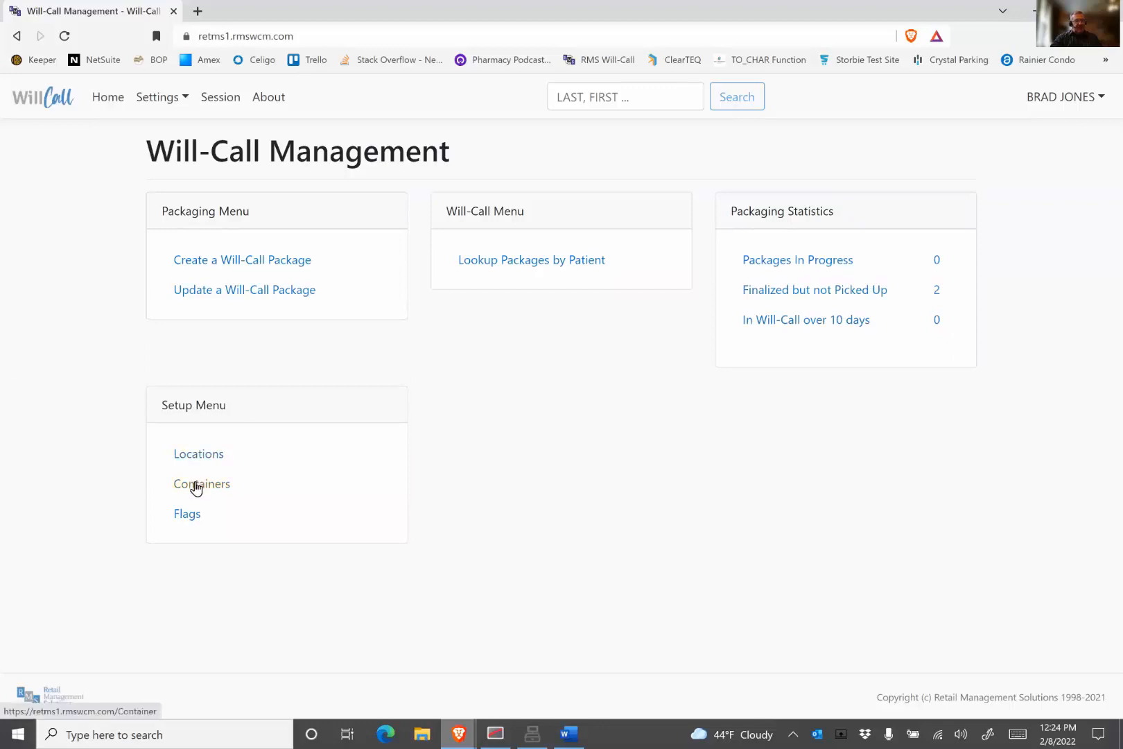
Step: Open the containers list and its create-sequence form, and cancel the form
left_click(196, 485)
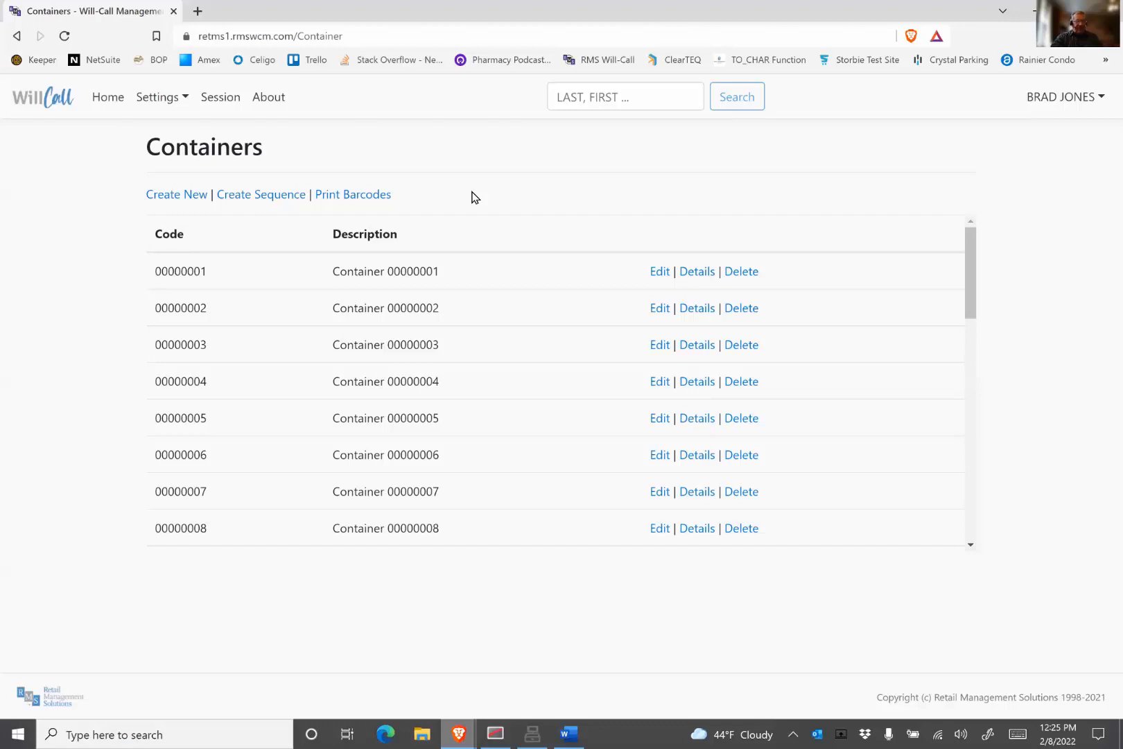
left_click(274, 196)
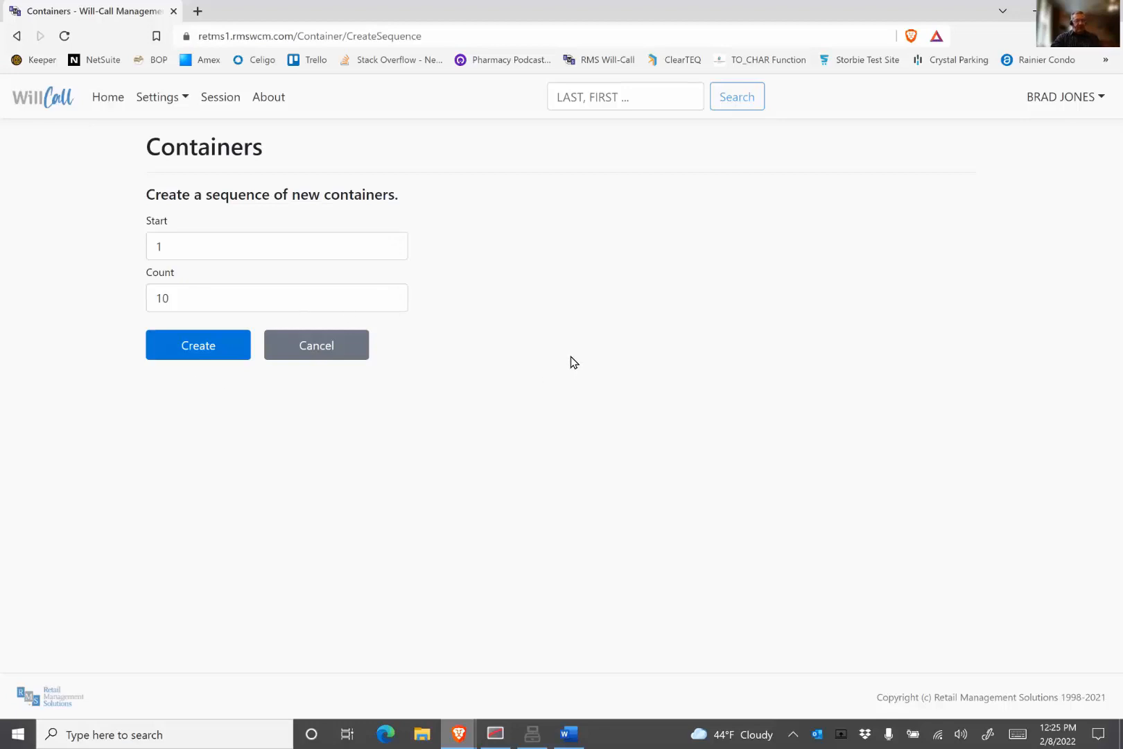
left_click(316, 349)
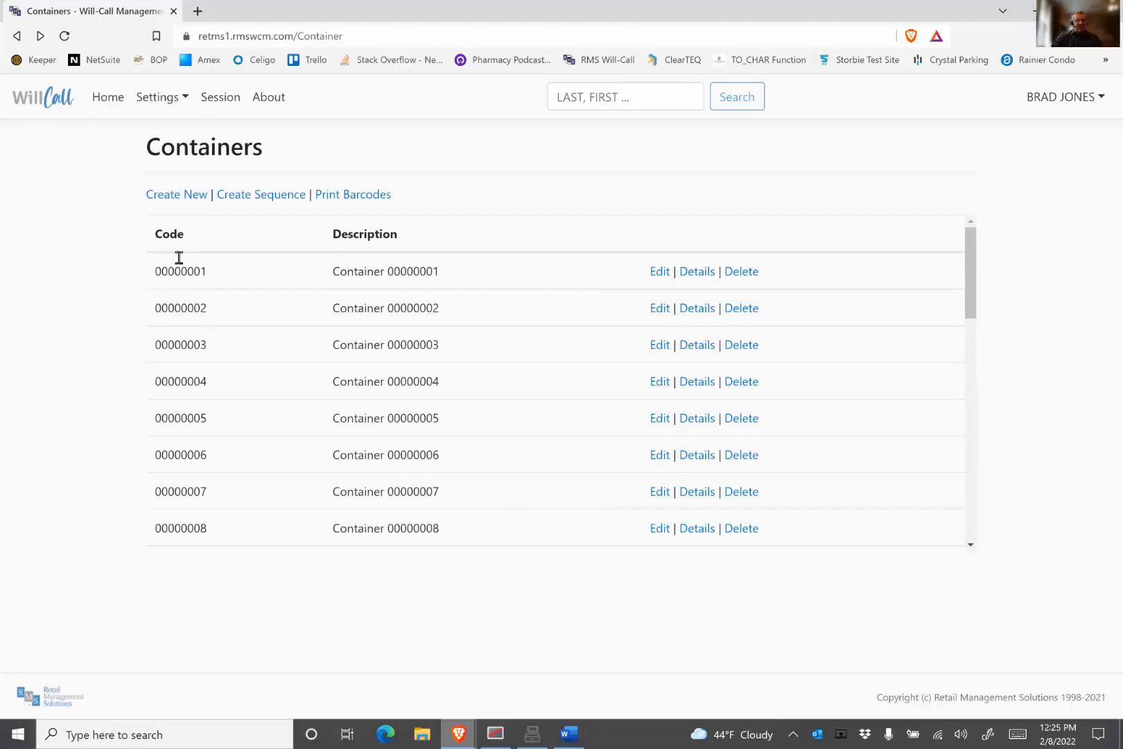
Step: Set the Packaging Statistics maximum days in Will-Call to 7 in Preferences and save
left_click(111, 97)
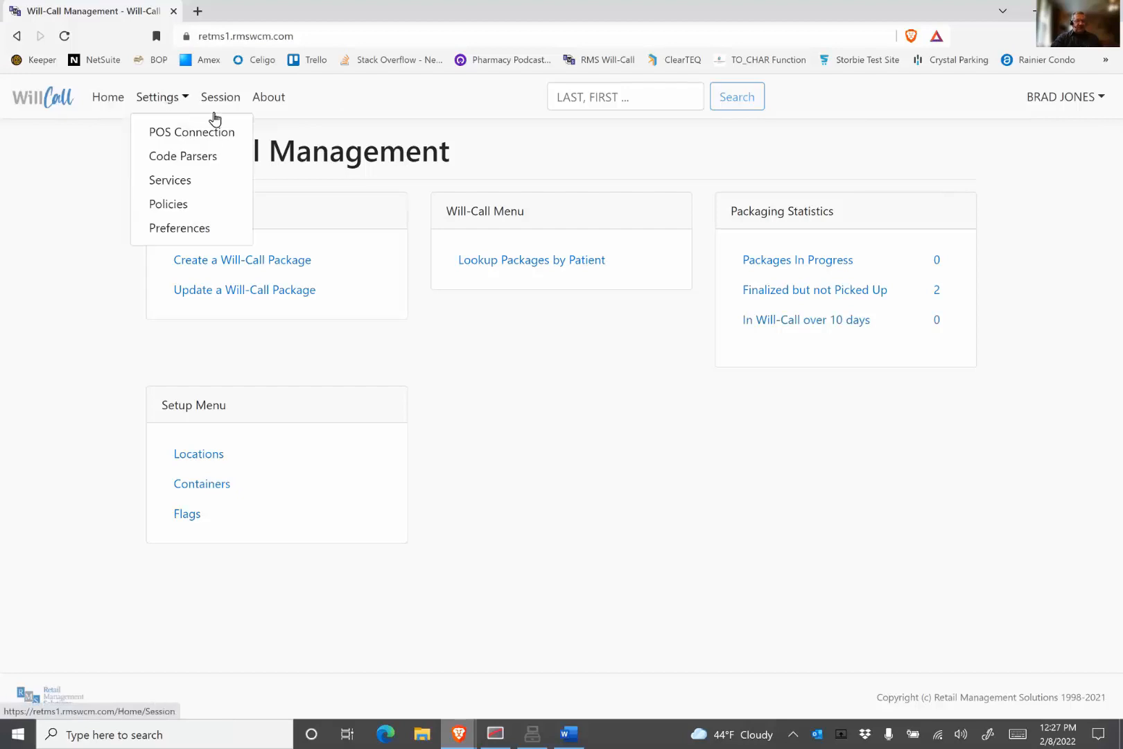
left_click(177, 229)
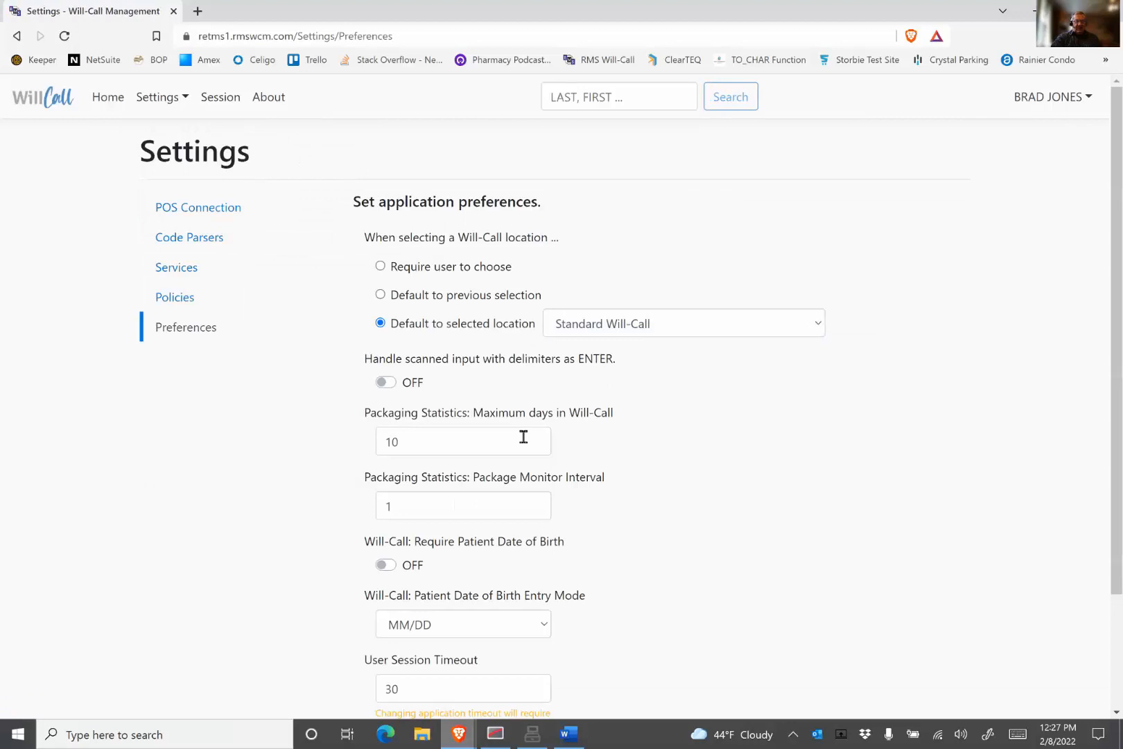
left_click_drag(436, 444, 351, 452)
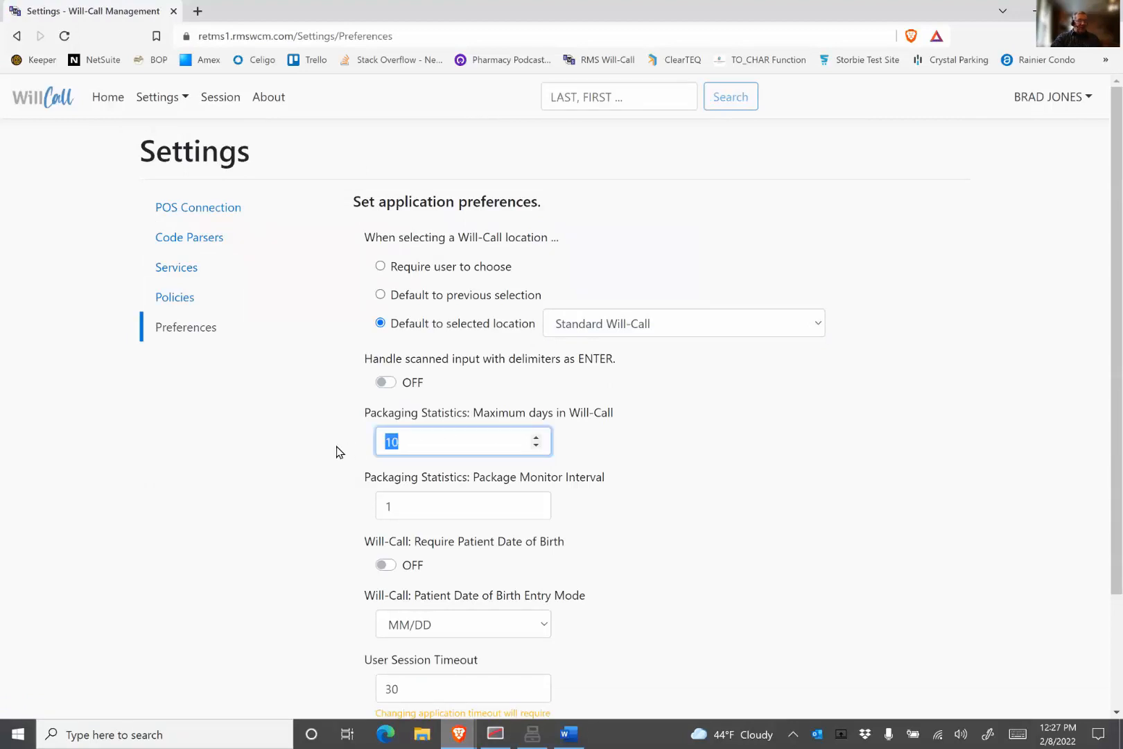
type("7")
left_click(238, 454)
scroll(238, 455, "down", 3)
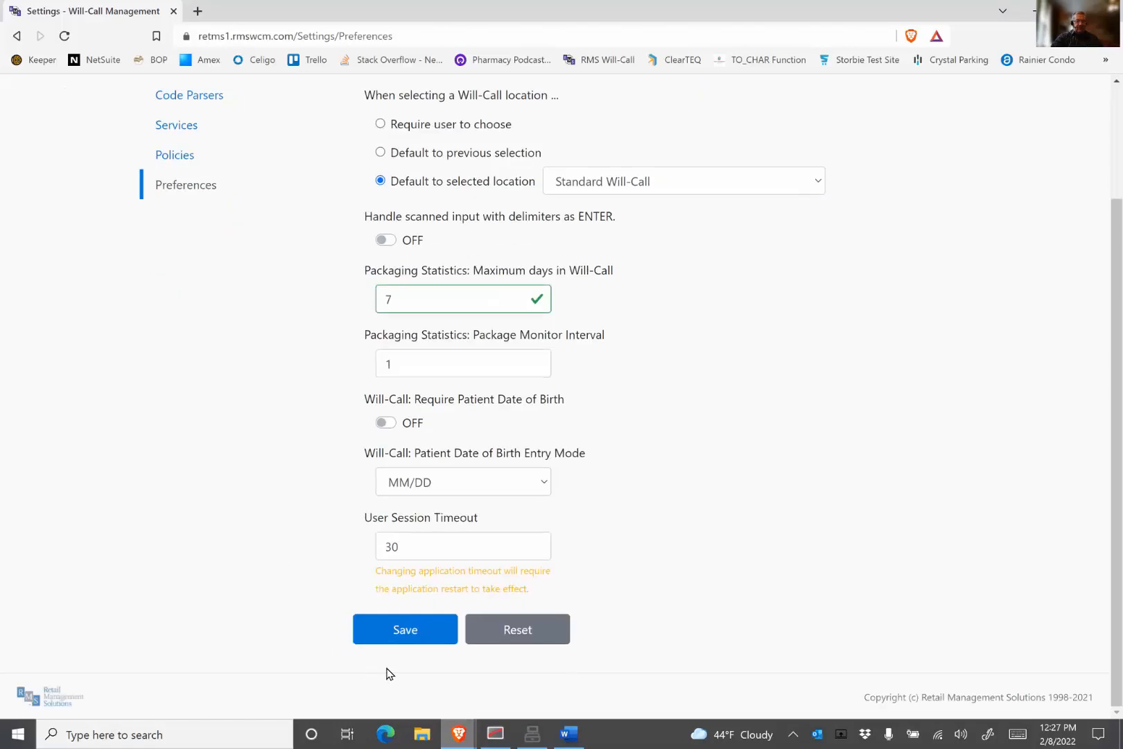
left_click(405, 631)
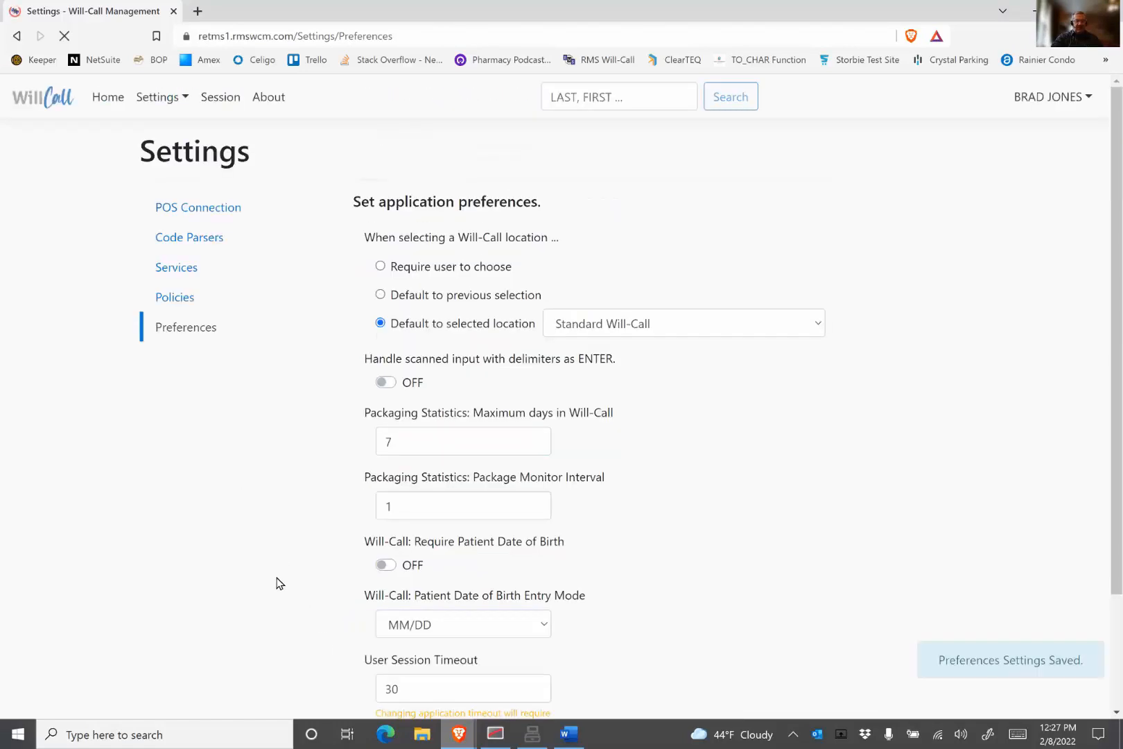
Step: Review the flags list and return to the home page
left_click(111, 104)
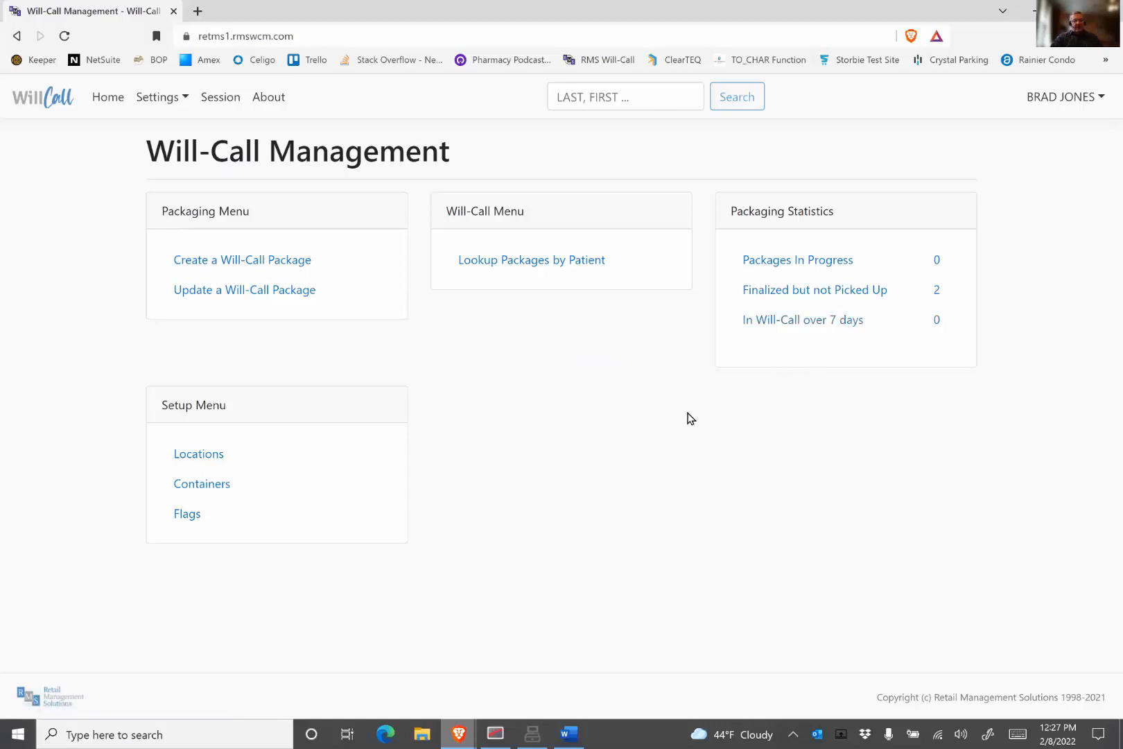
left_click(185, 515)
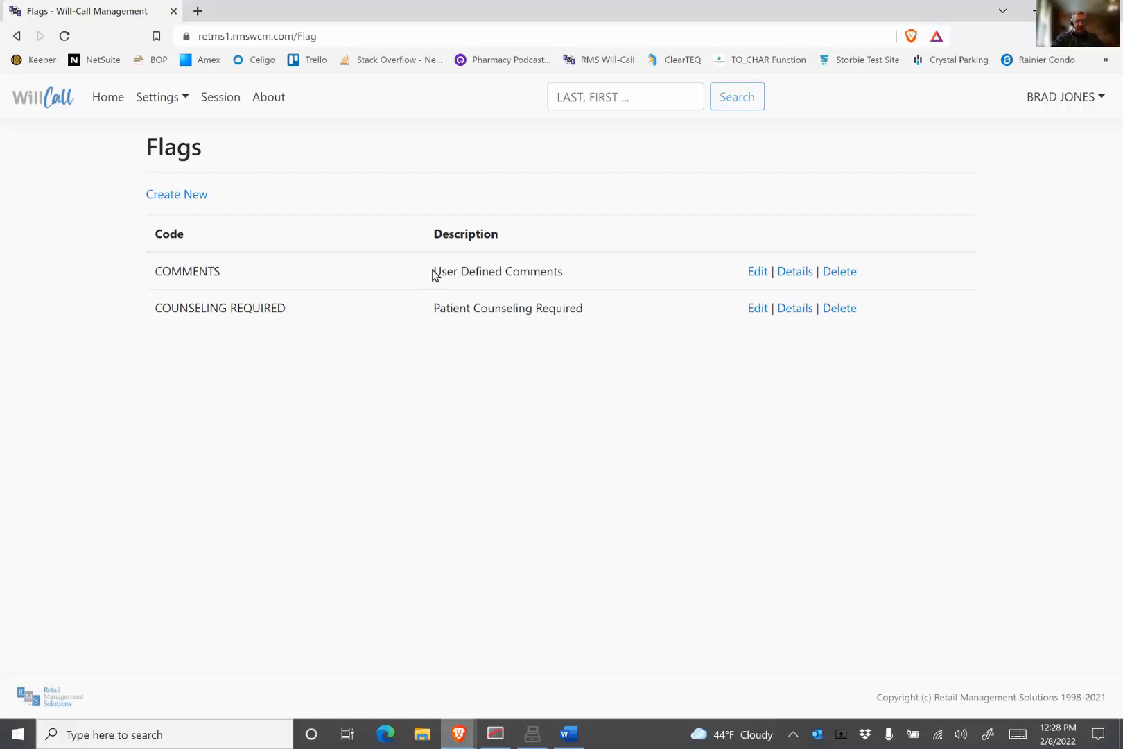
left_click(109, 103)
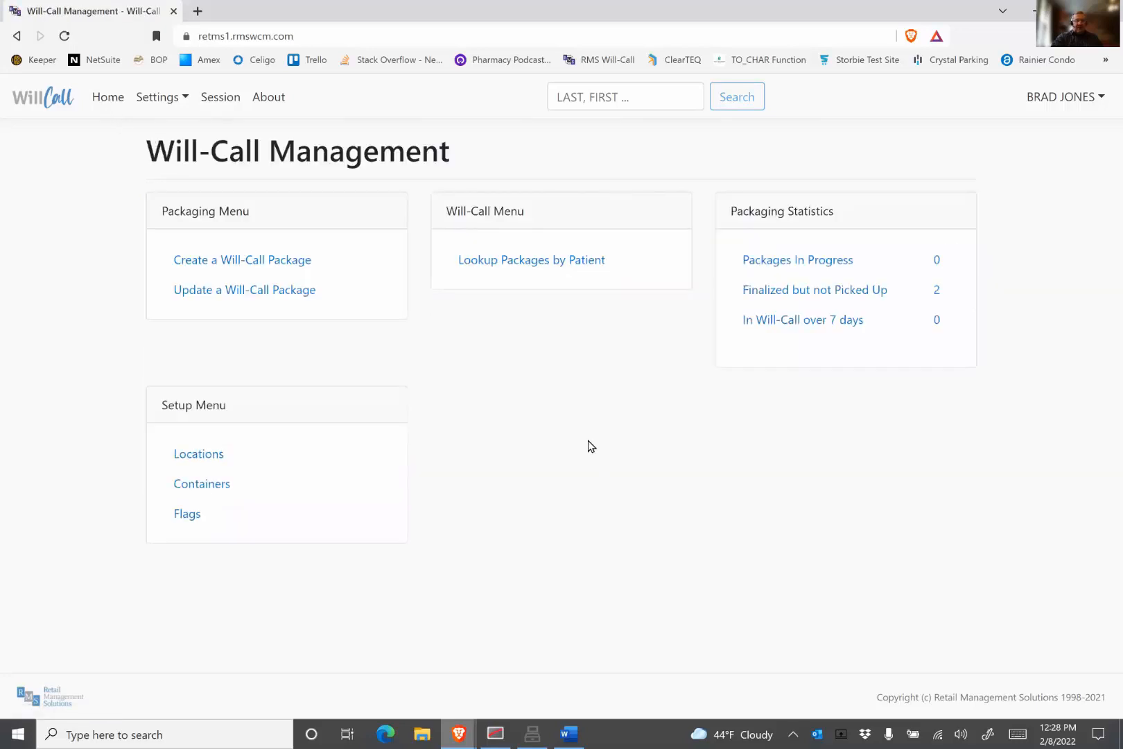
Step: Review the Will-Call Management policies settings and go back to Preferences
left_click(181, 102)
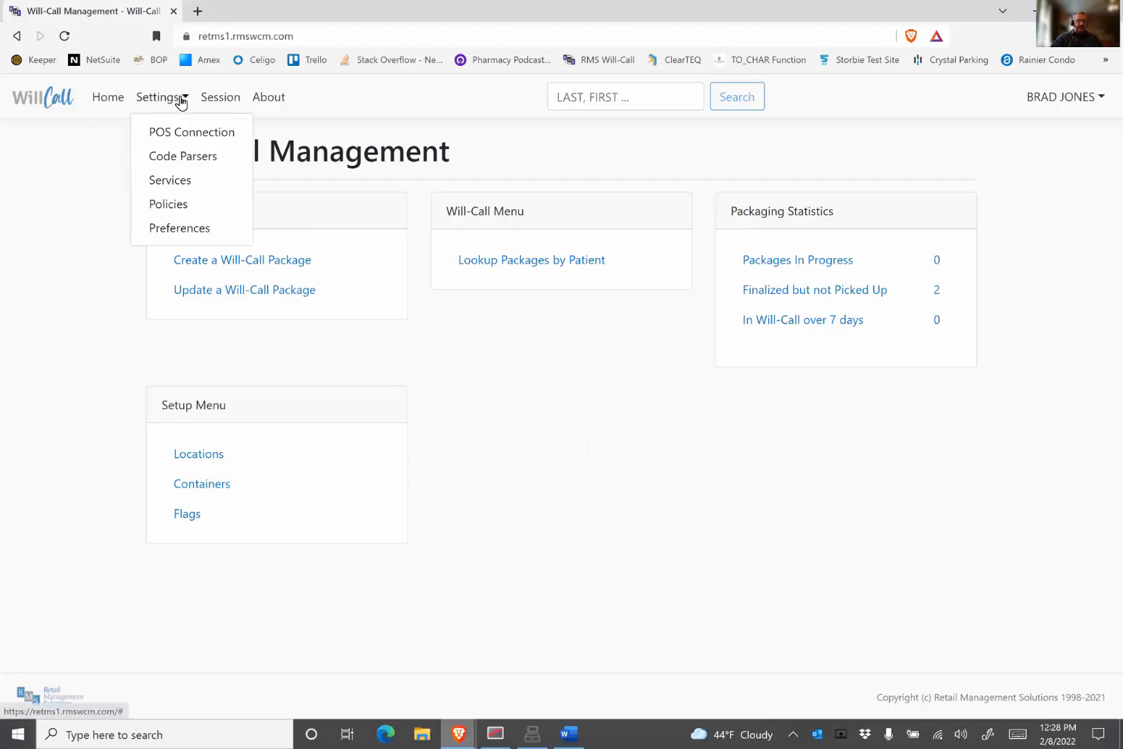
left_click(167, 206)
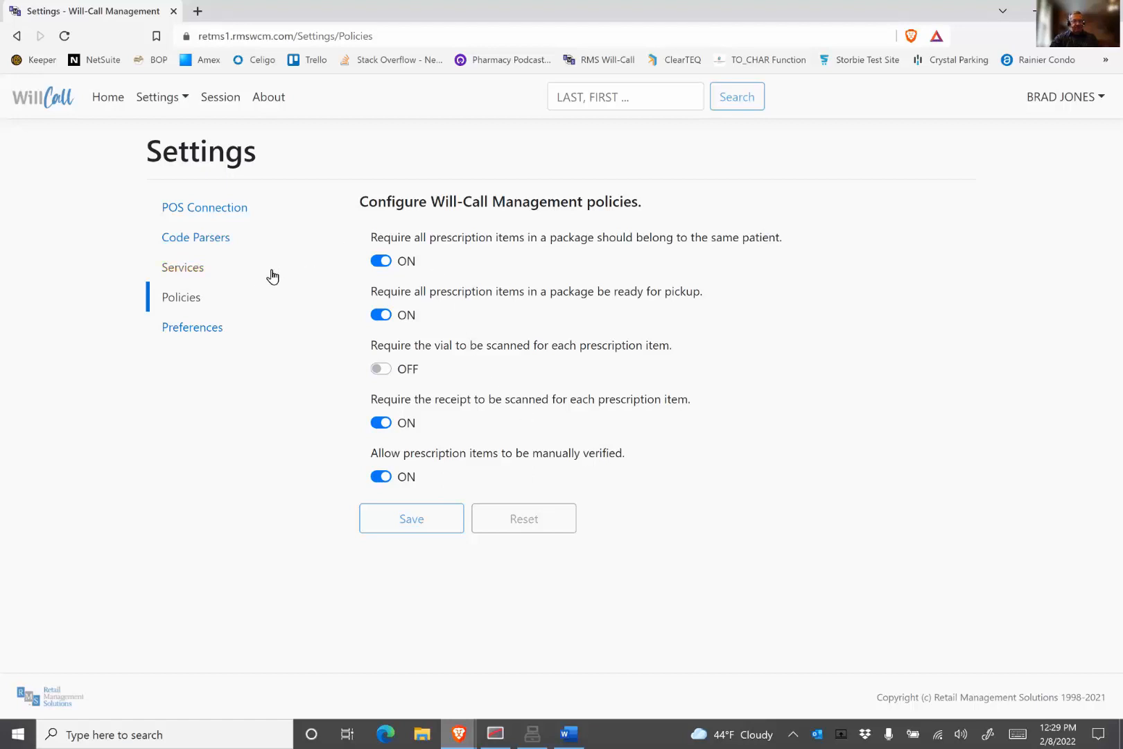
left_click(188, 331)
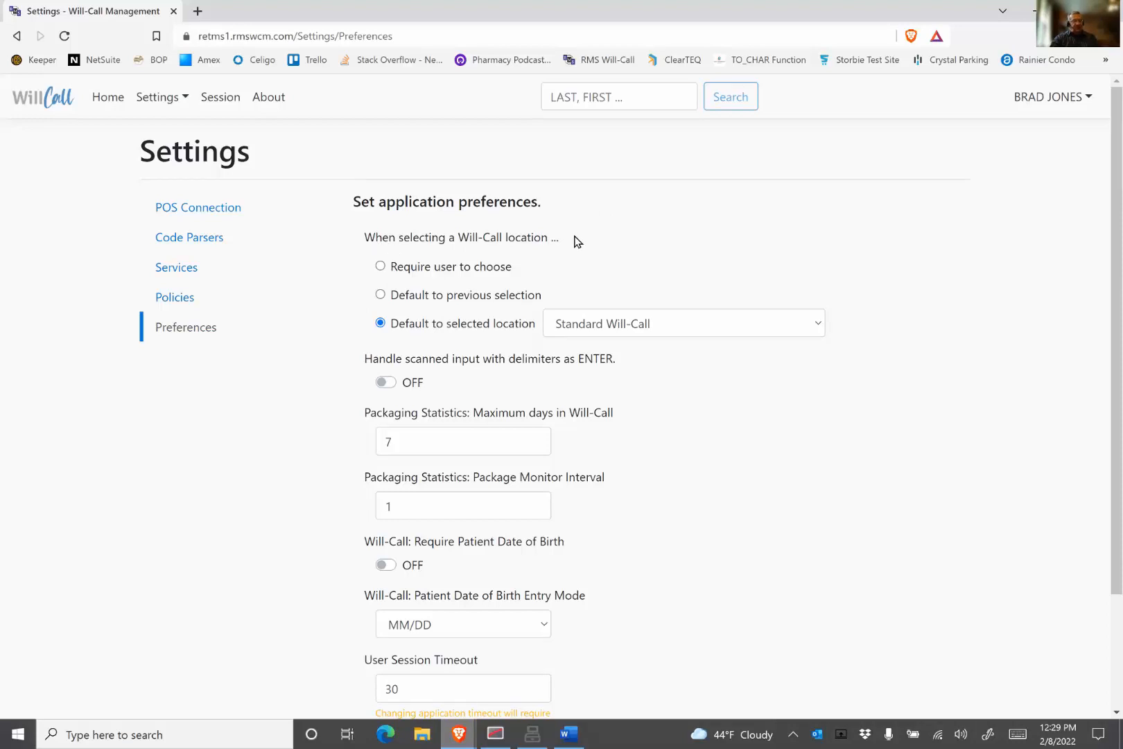
Step: Browse the default Will-Call location options in Preferences
left_click(662, 321)
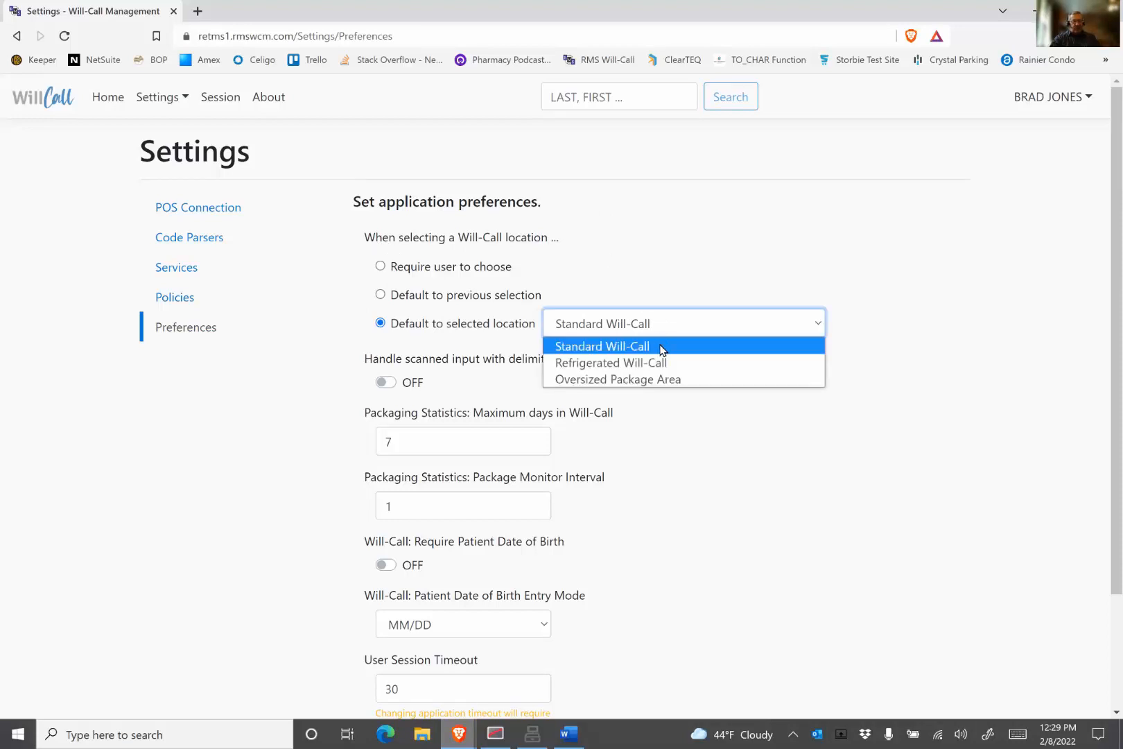
key("Up")
key("Up")
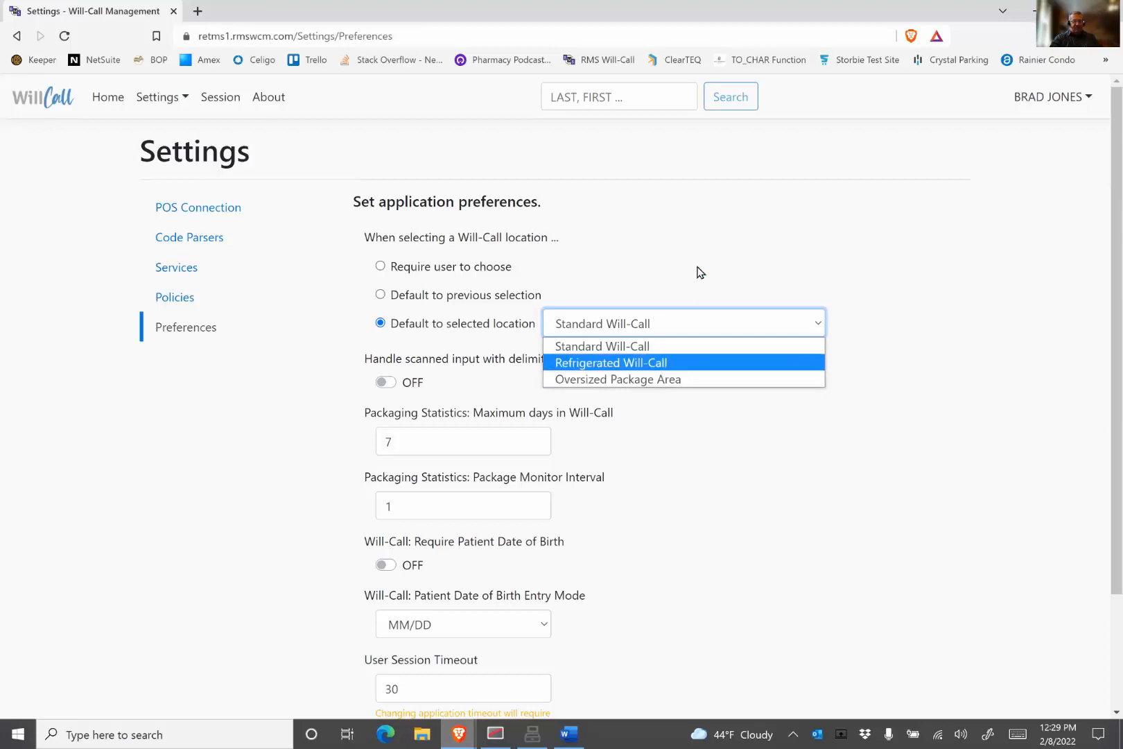
key("Return")
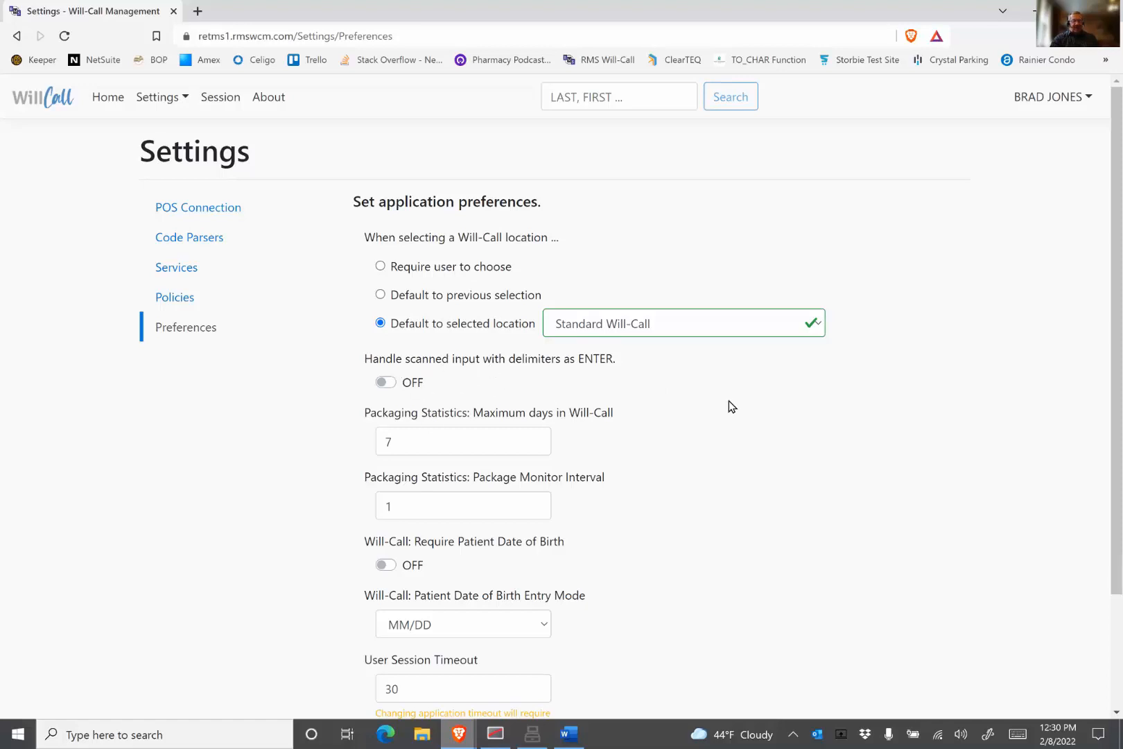
left_click_drag(472, 441, 339, 439)
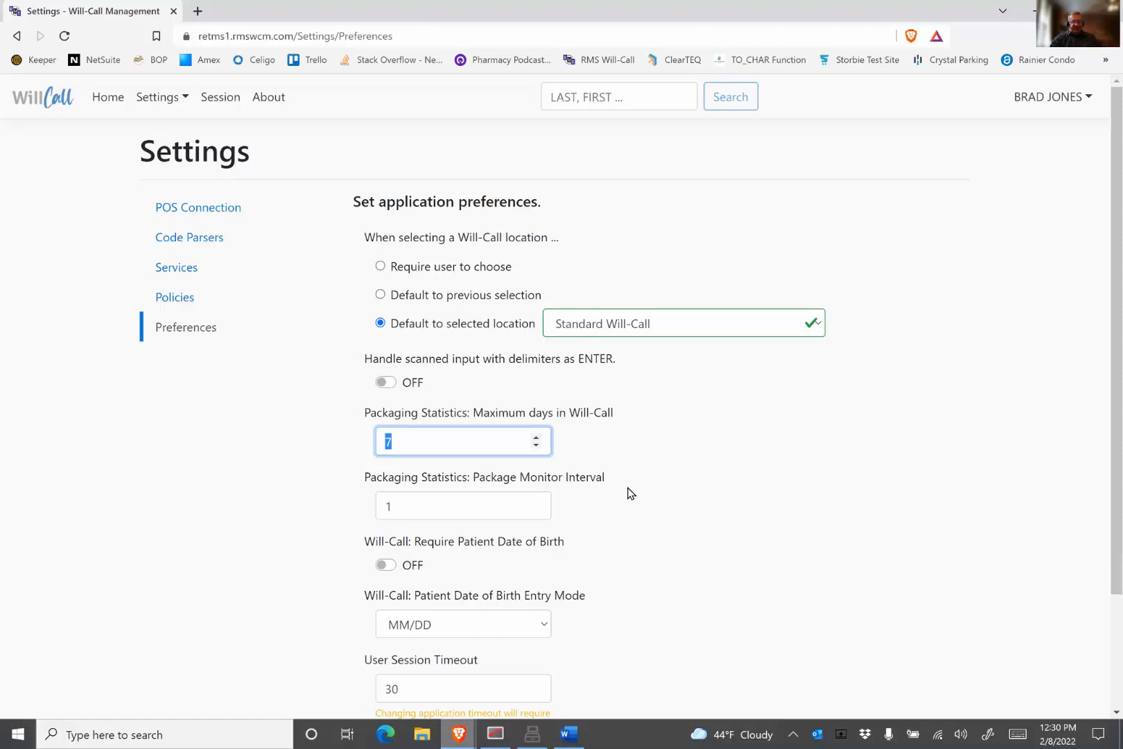
scroll(611, 506, "down", 2)
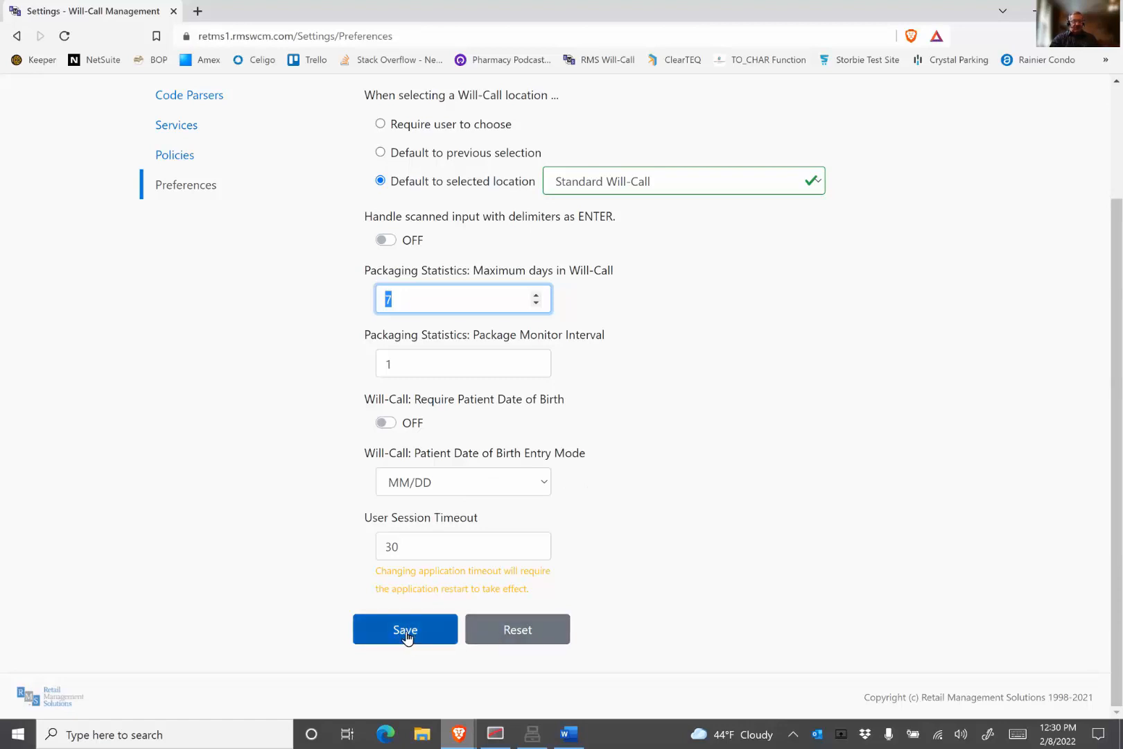
scroll(194, 291, "up", 2)
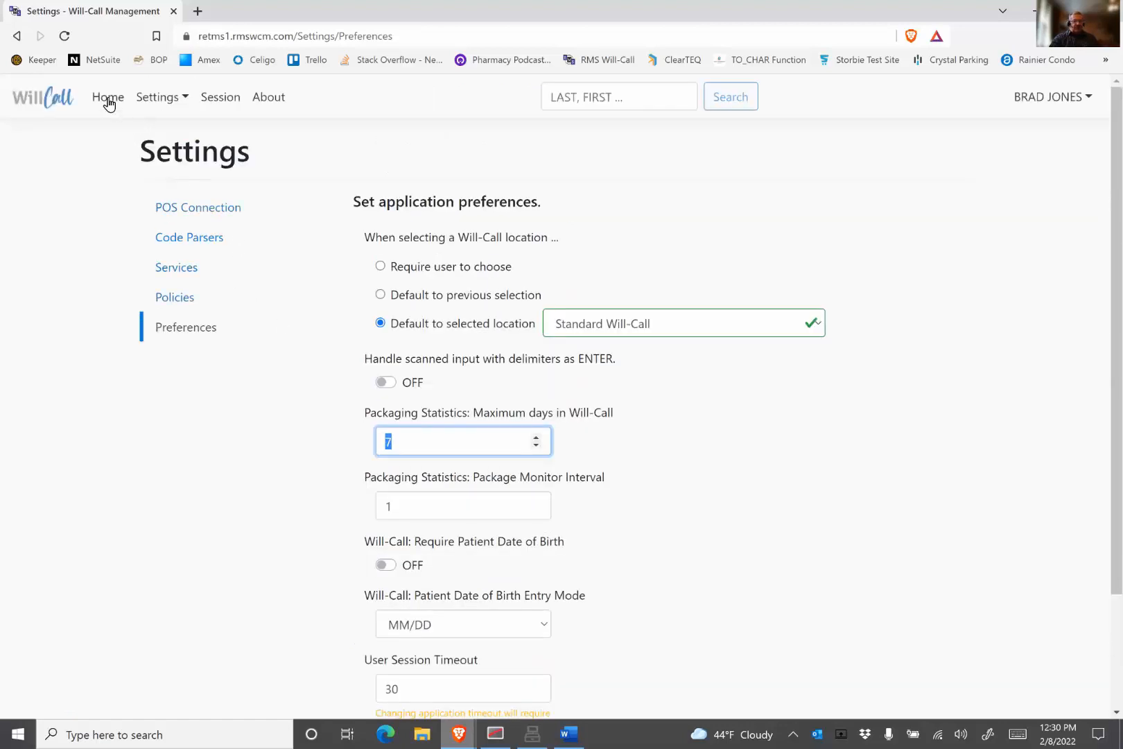
Step: Return home and start creating a new Will-Call package
left_click(108, 98)
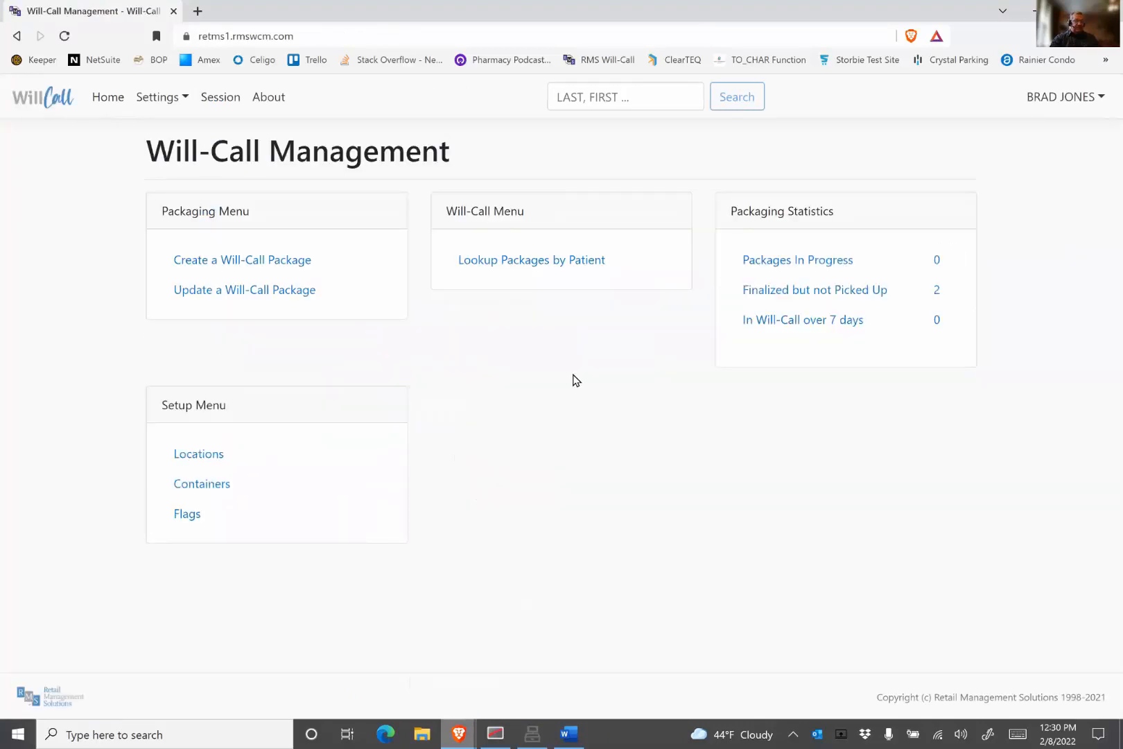
left_click(256, 267)
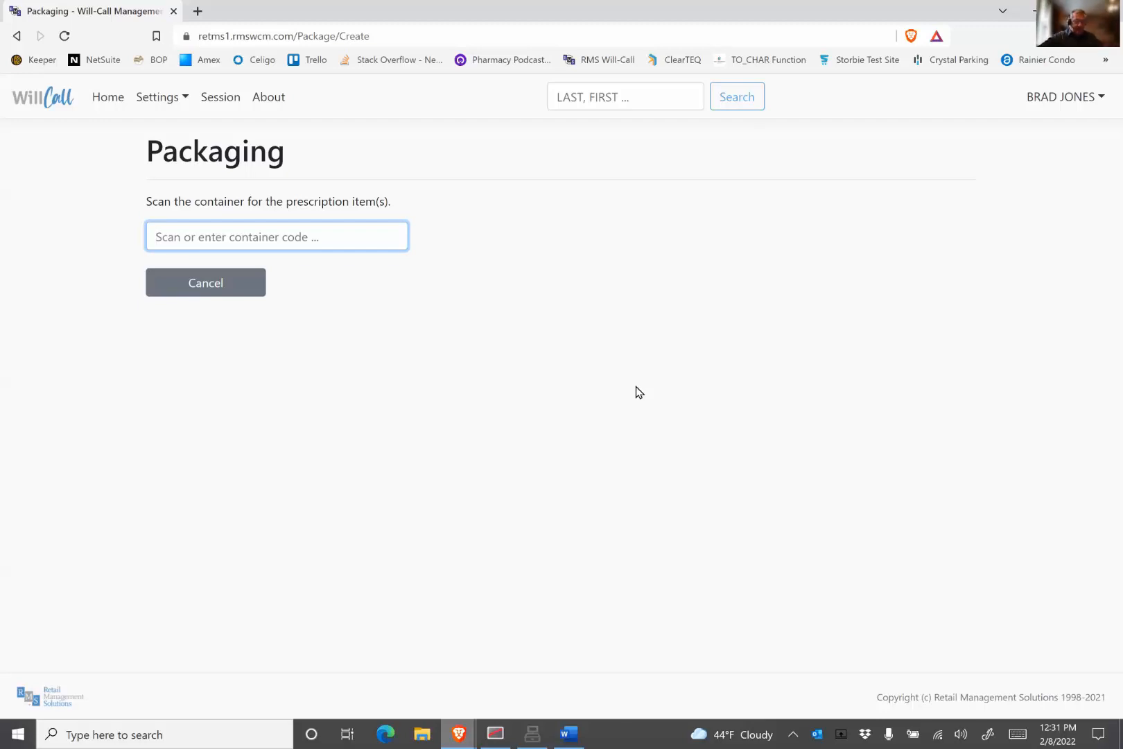
Step: Scan container 00000007 and add prescriptions 0094512 and 0045671 to the new package
key("Return")
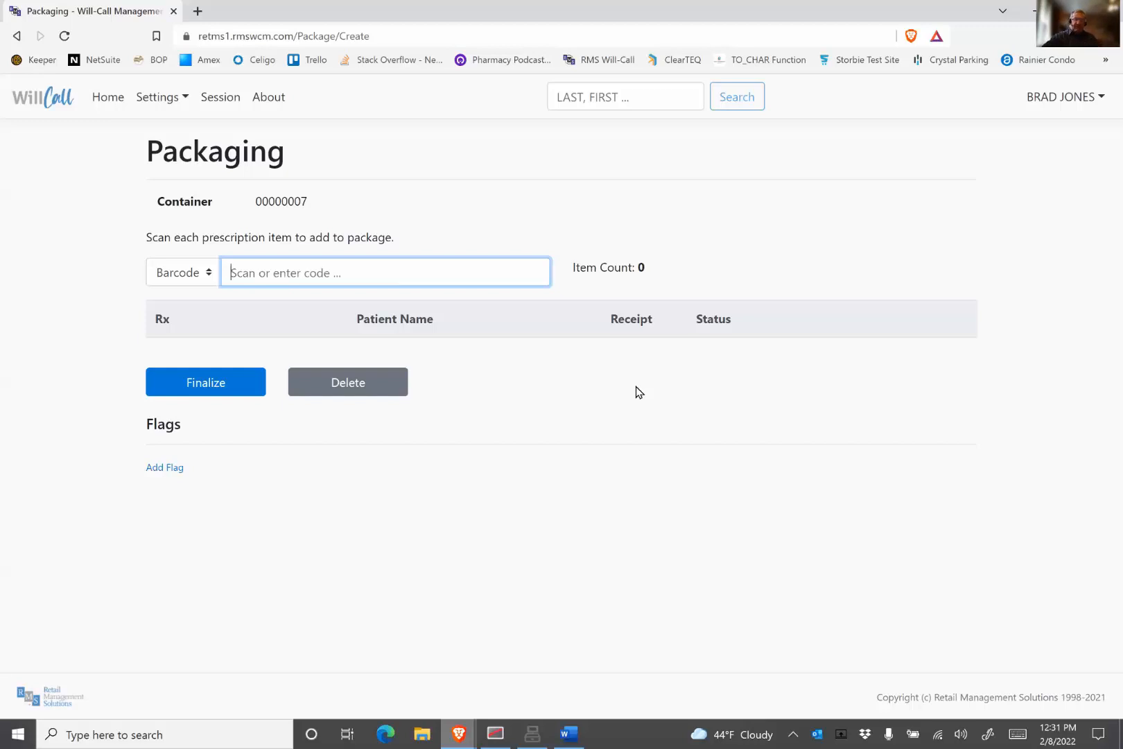
key("Return")
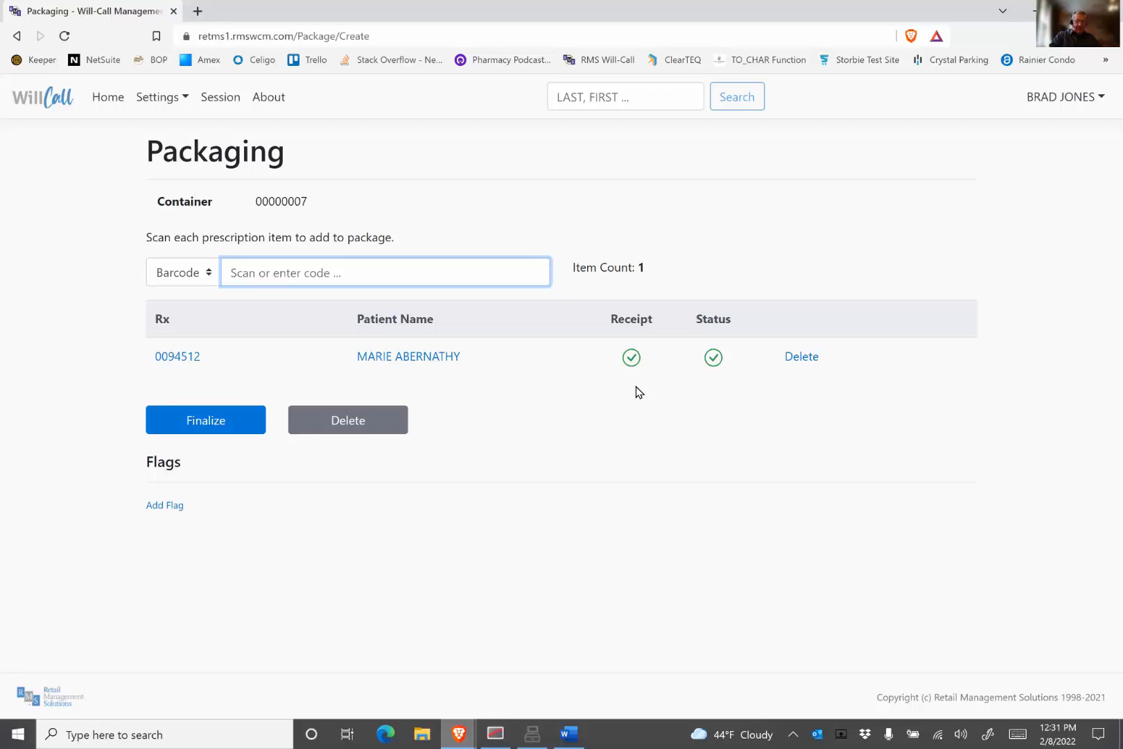
key("Return")
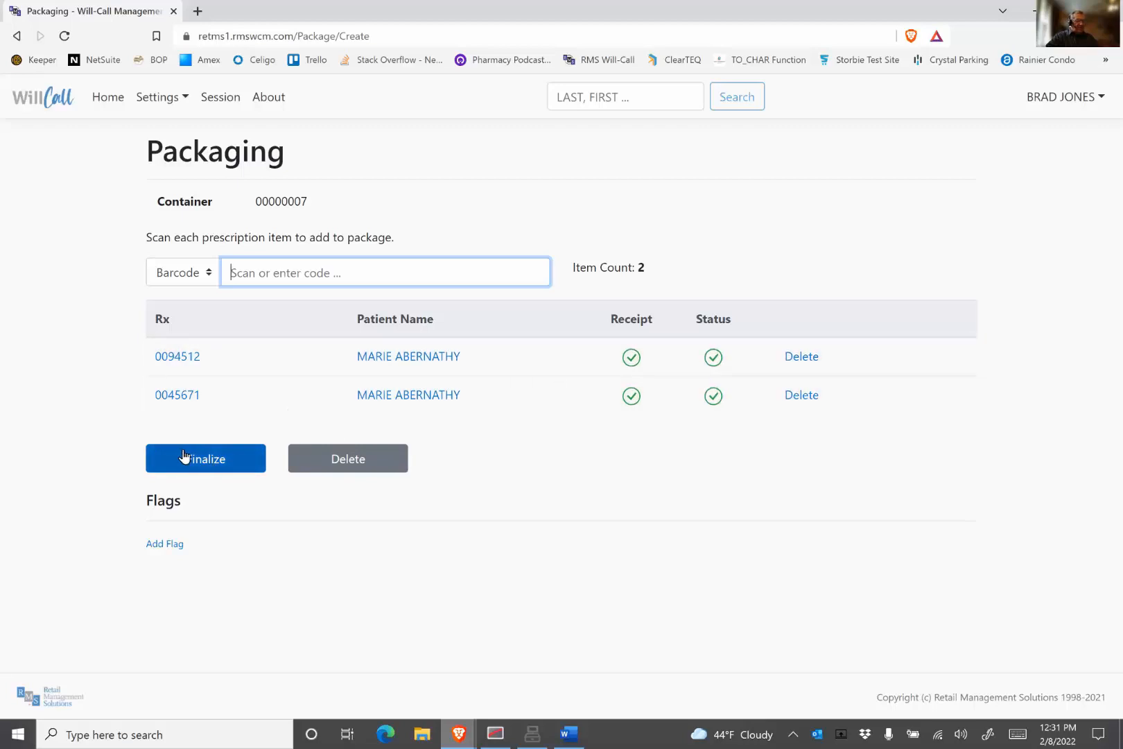
Step: Expand the first prescription's details, then finalize the package at the Standard Will-Call location and save it
left_click(713, 361)
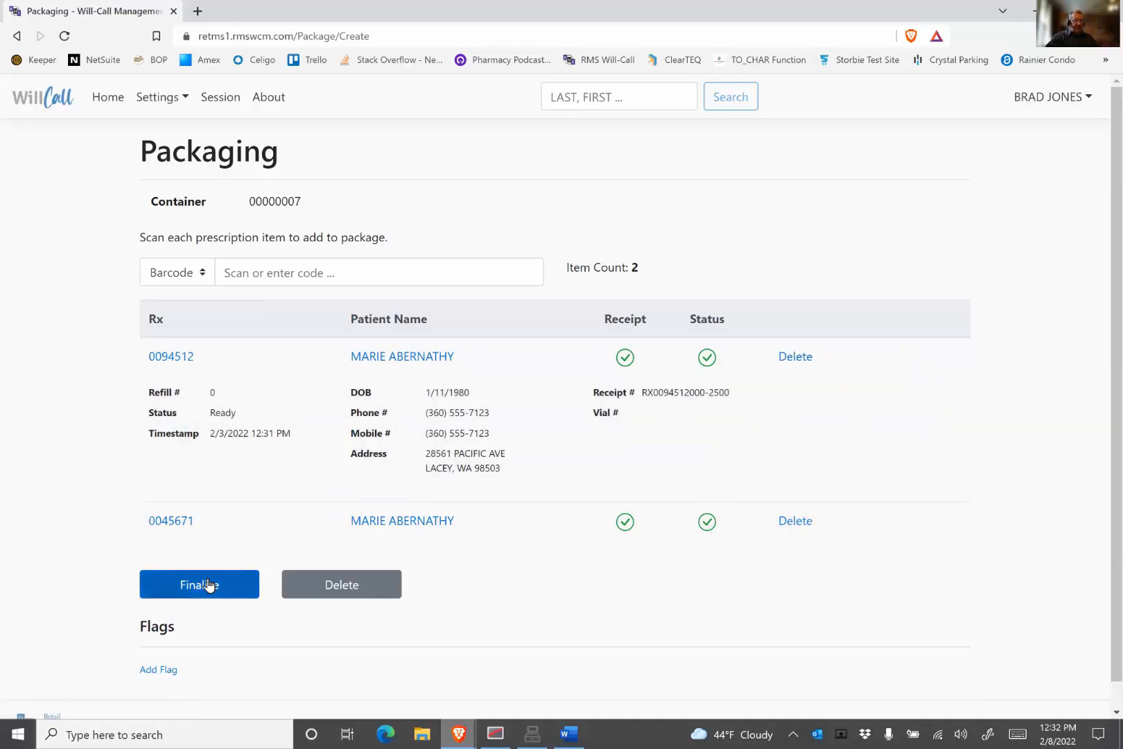
left_click(205, 587)
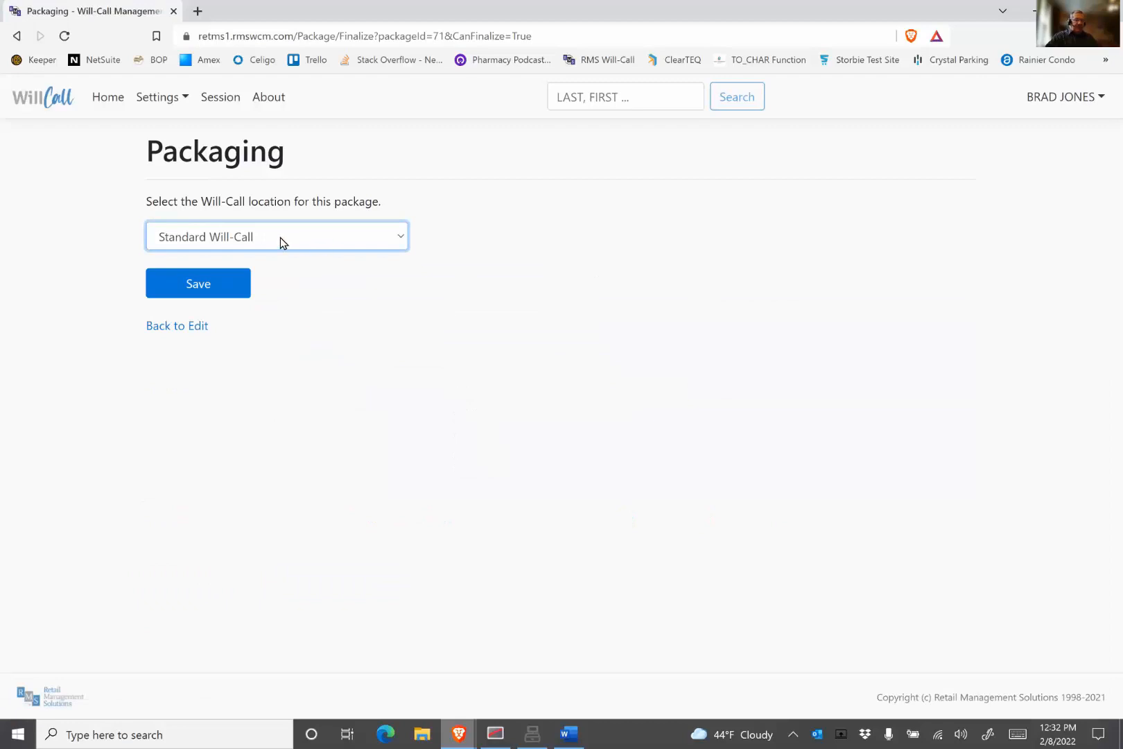
left_click(349, 243)
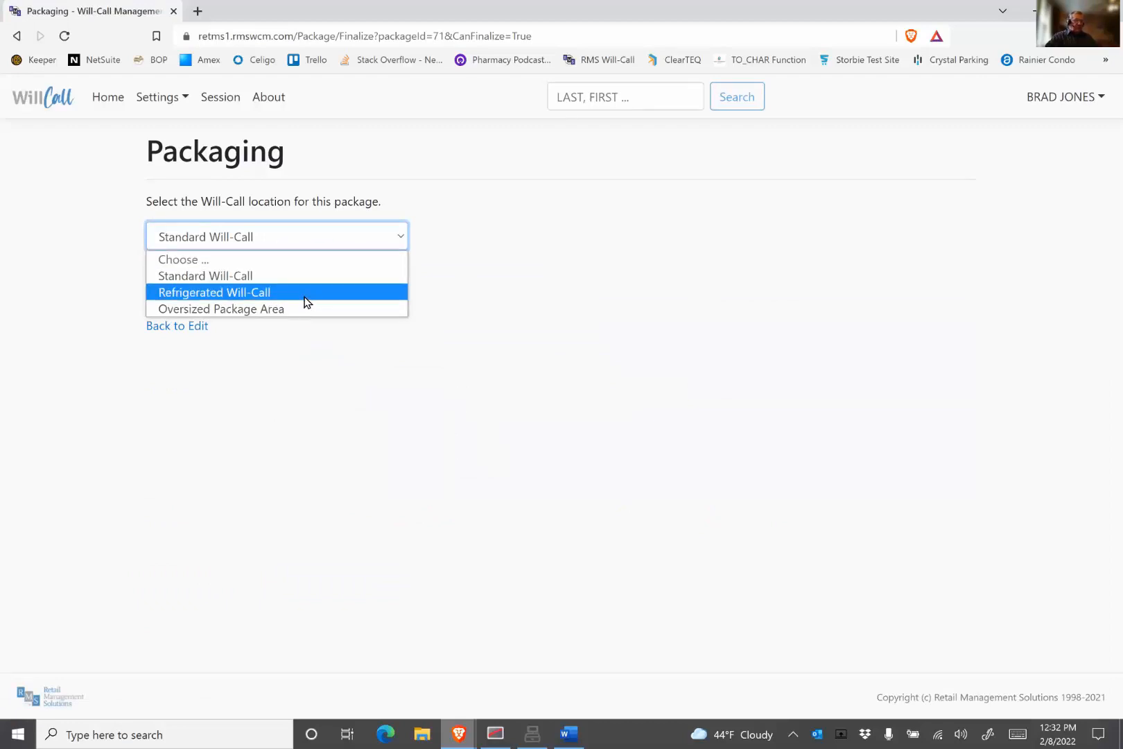
left_click(449, 284)
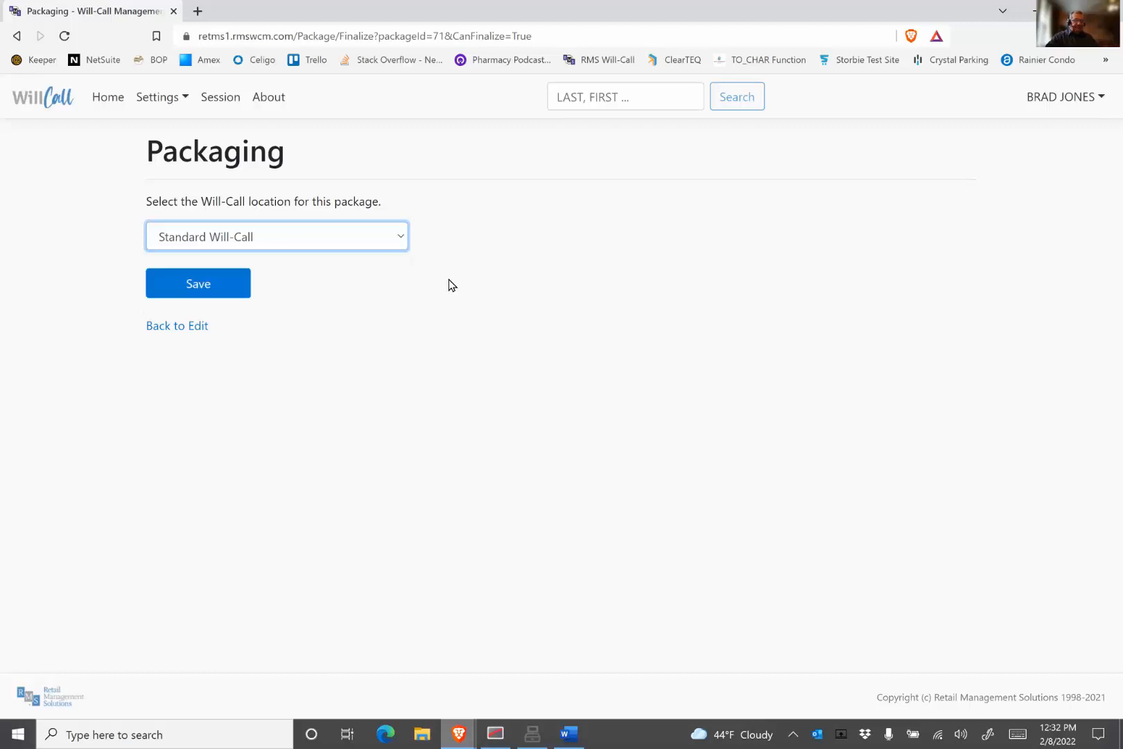
left_click(211, 283)
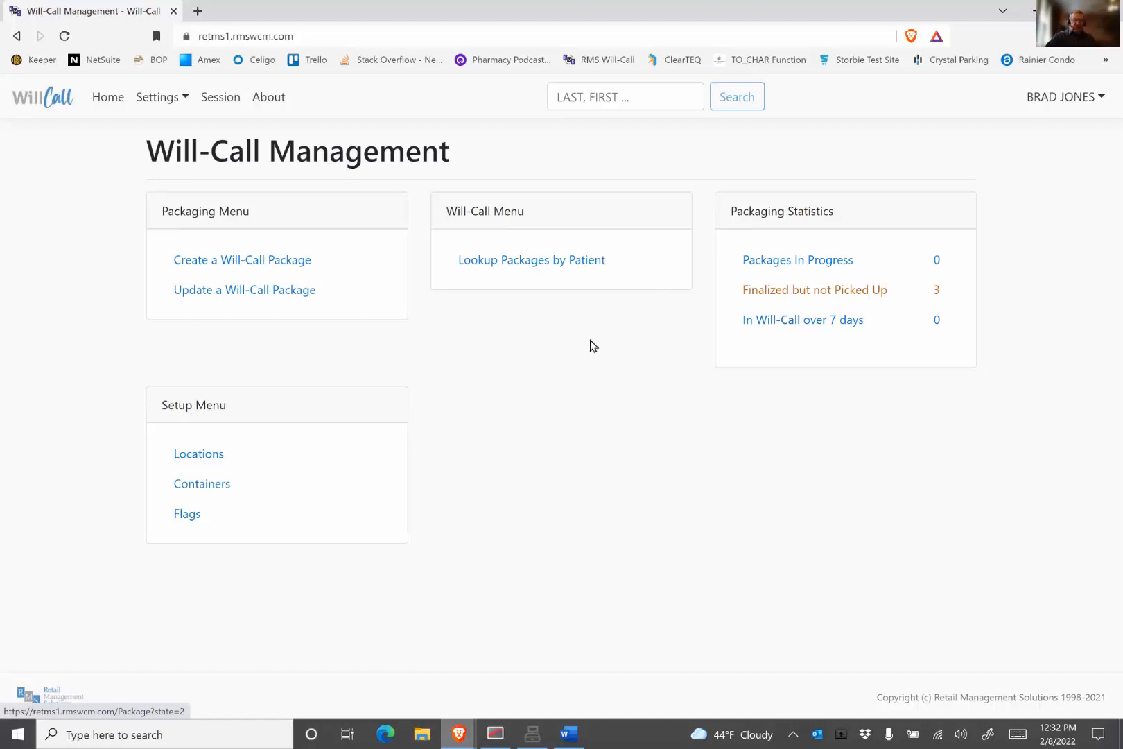
Step: Create another package for container 00000019, add prescription 0064874, and open its status details
left_click(270, 260)
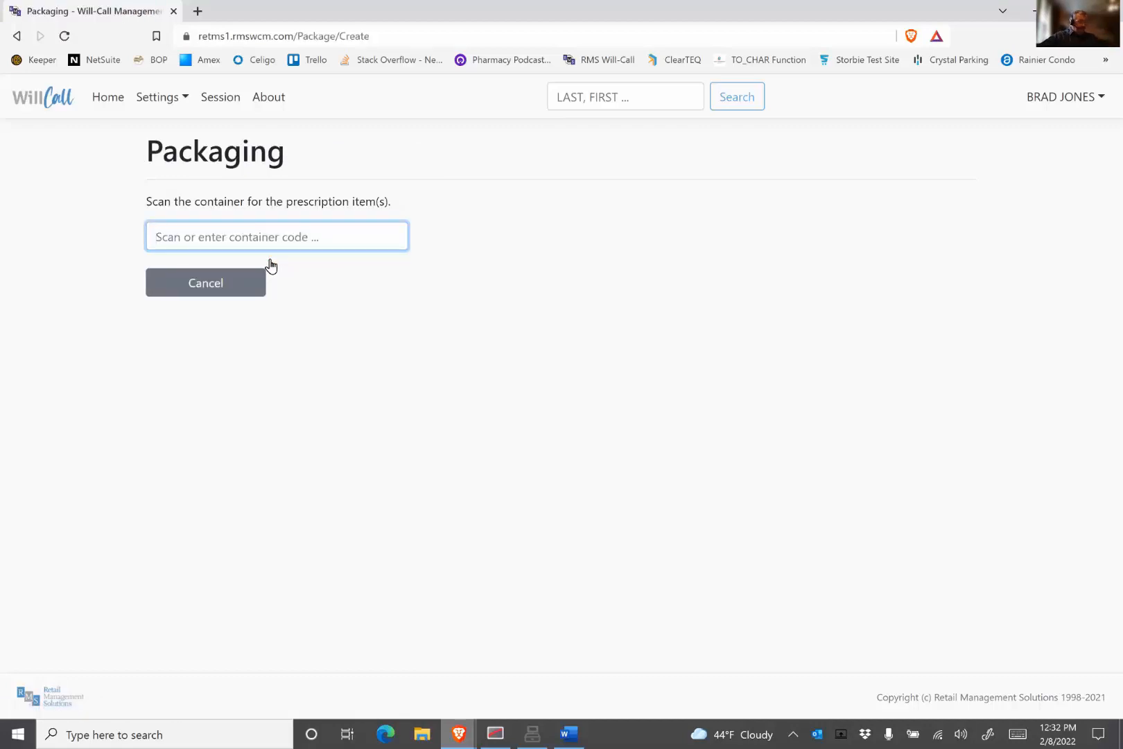
type("y00000019")
key("Return")
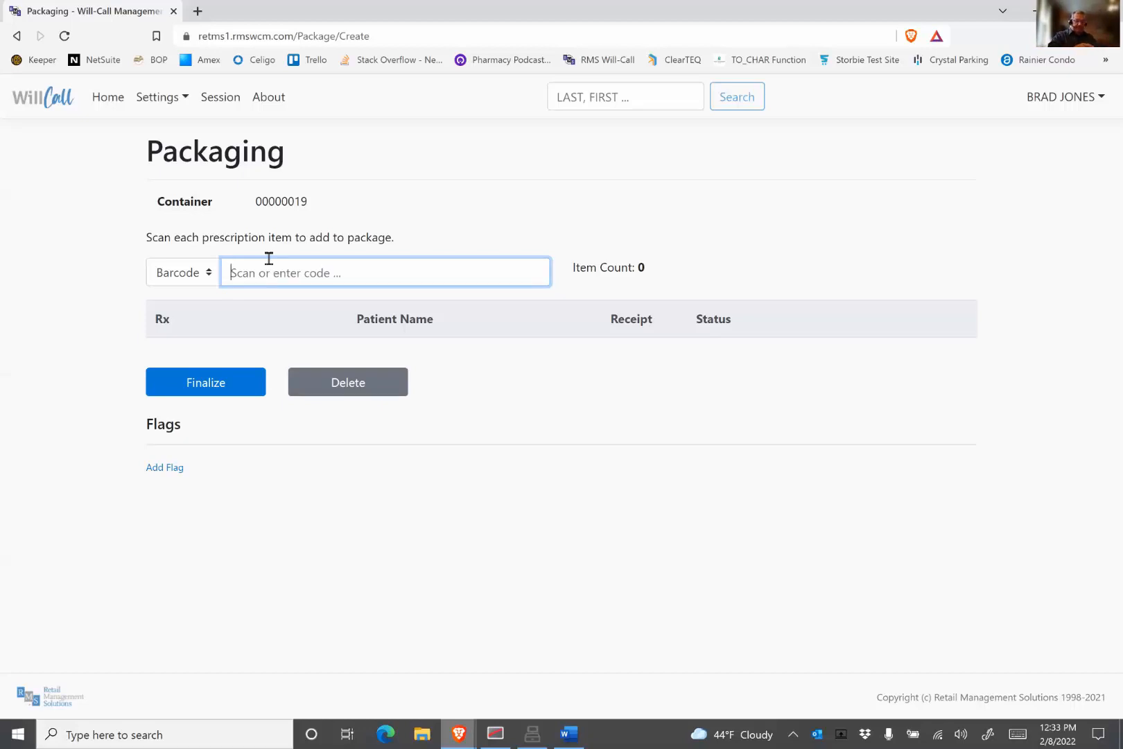
type("0064874")
key("Return")
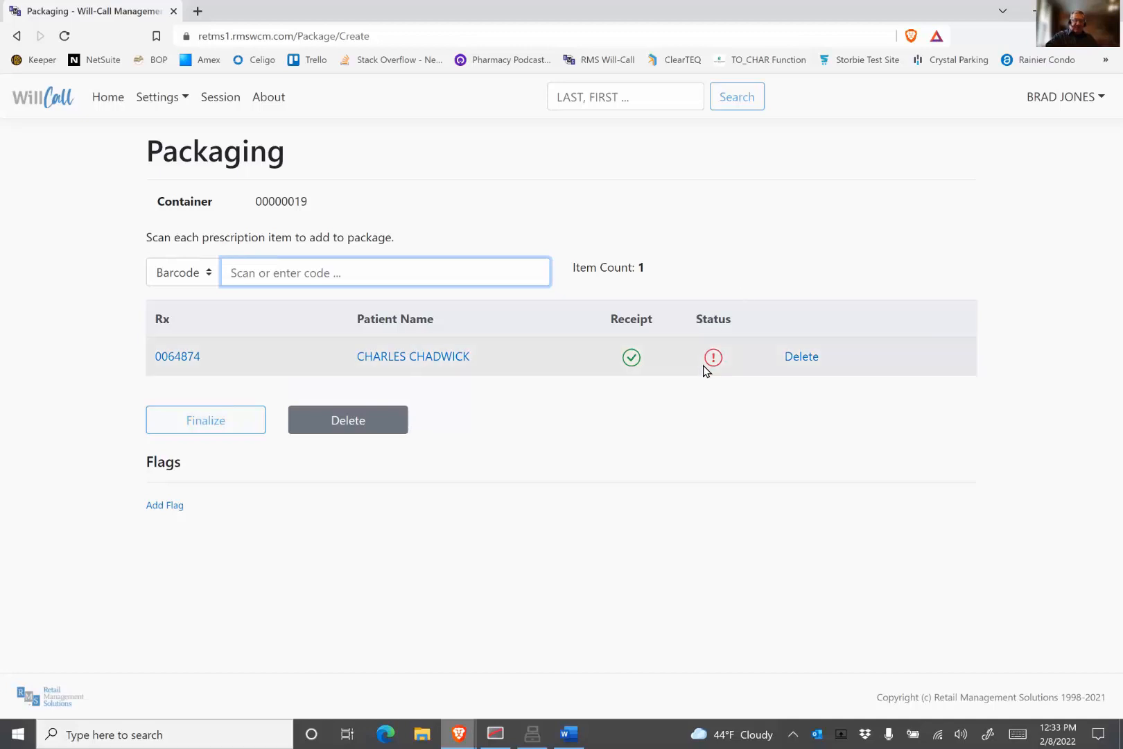
mouse_move(716, 365)
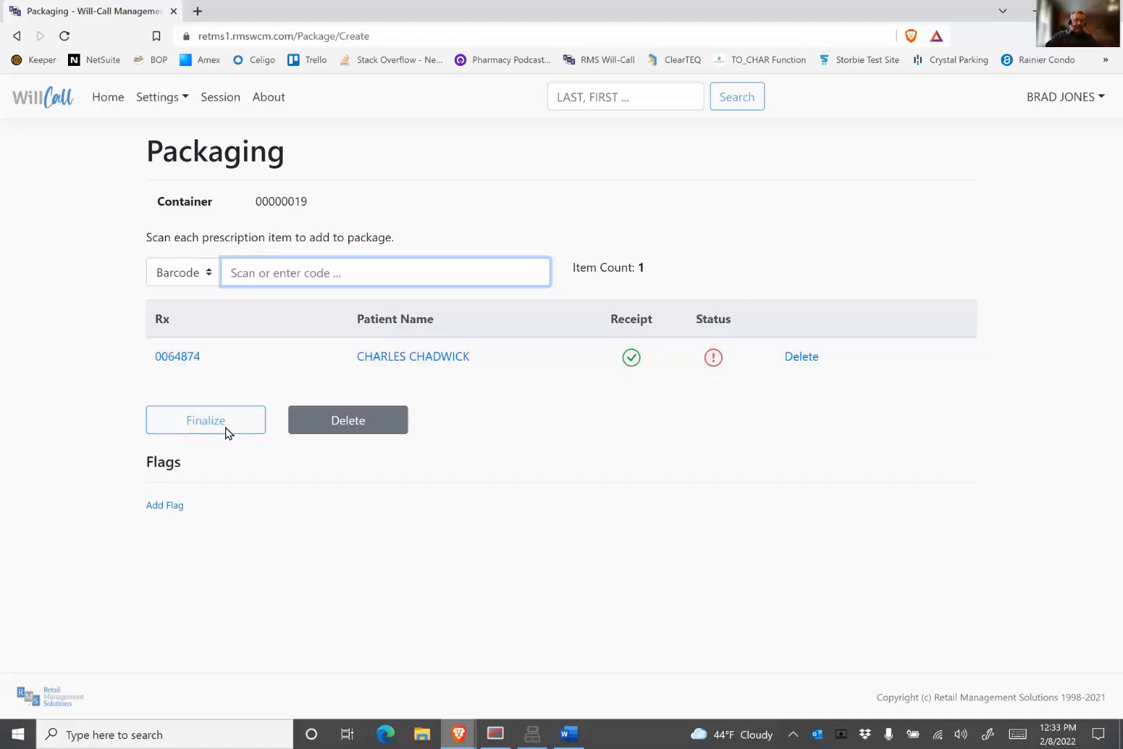
left_click(713, 359)
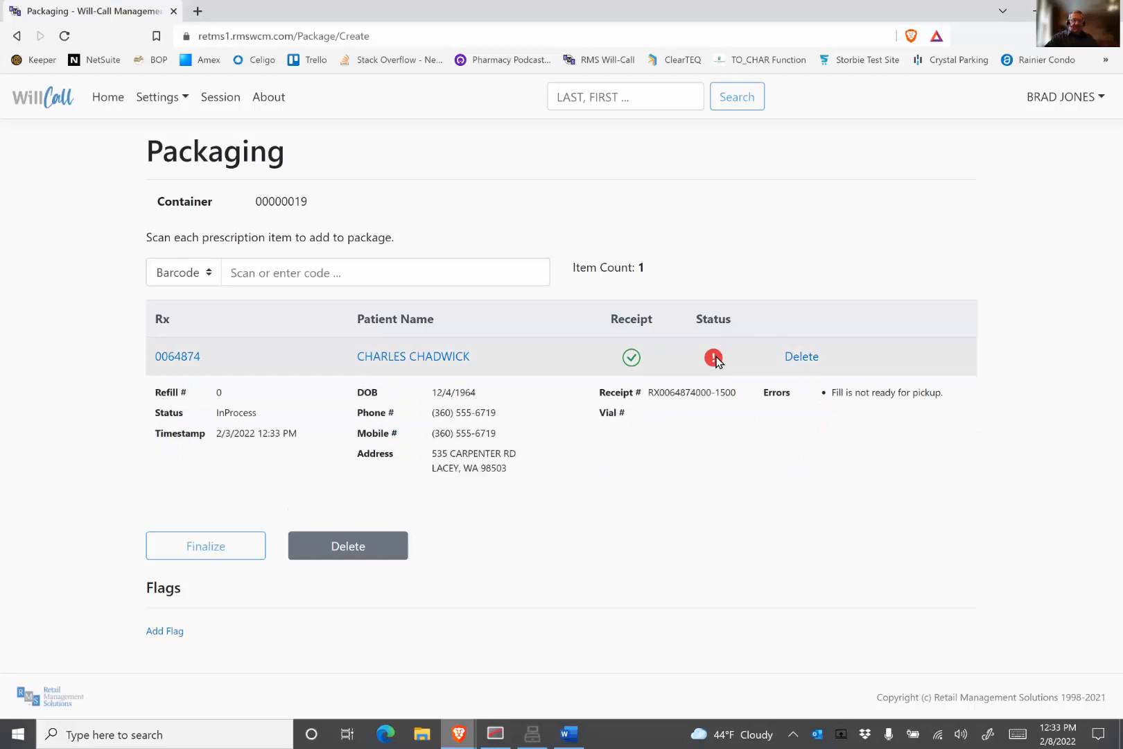
mouse_move(718, 359)
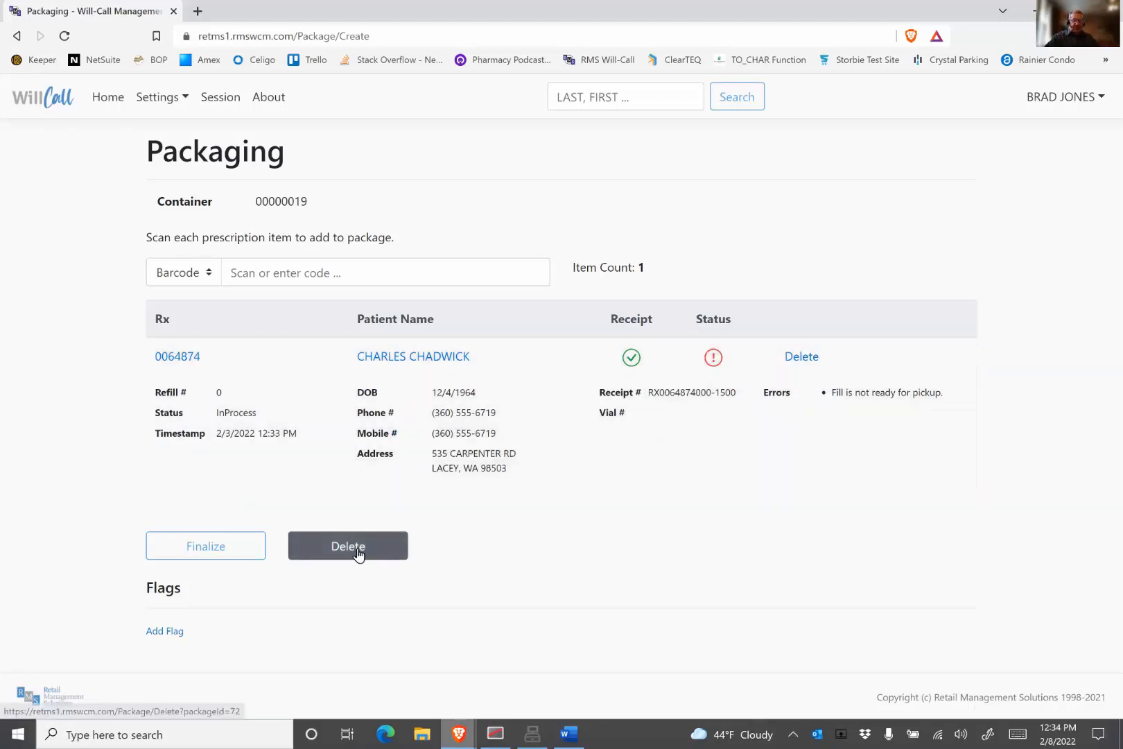
left_click(357, 558)
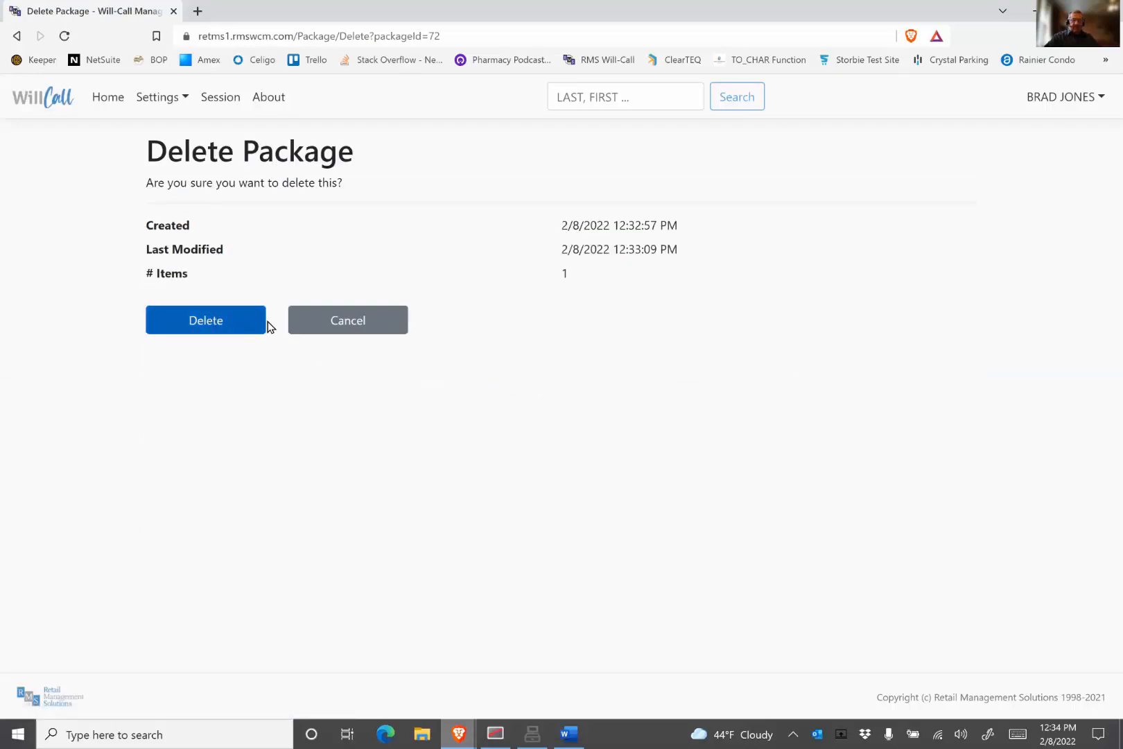
left_click(374, 323)
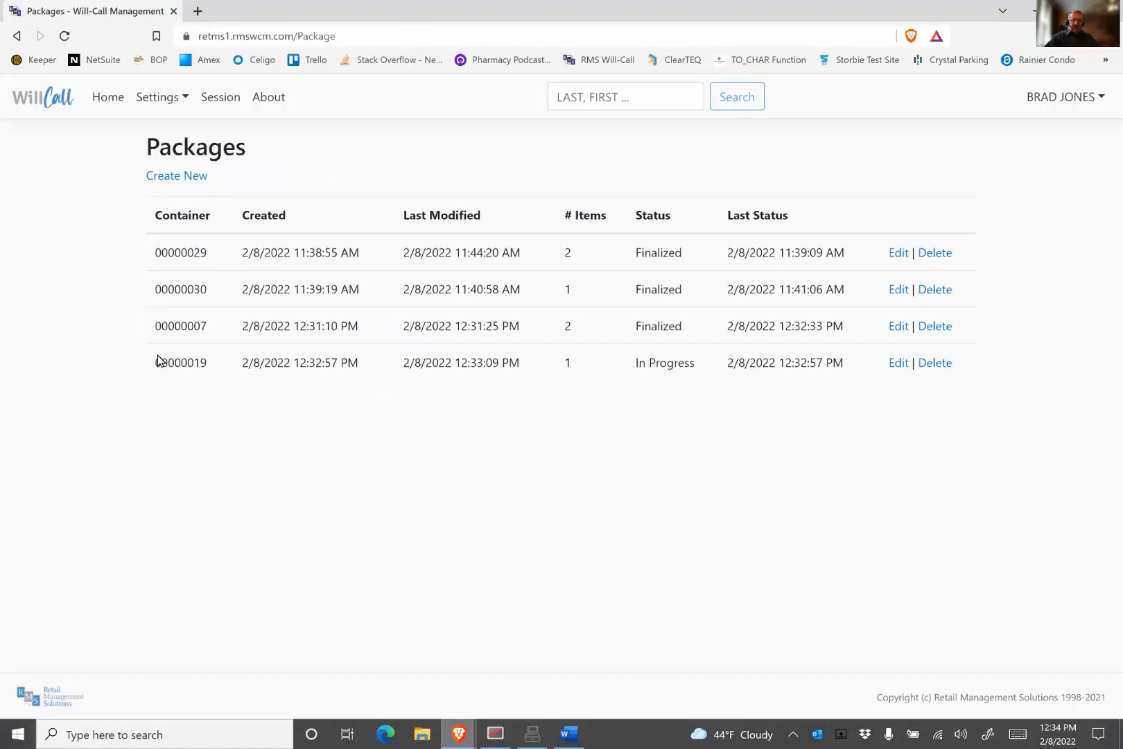
Step: Edit the 00000019 package, remove its prescription item, and delete the package
left_click(898, 363)
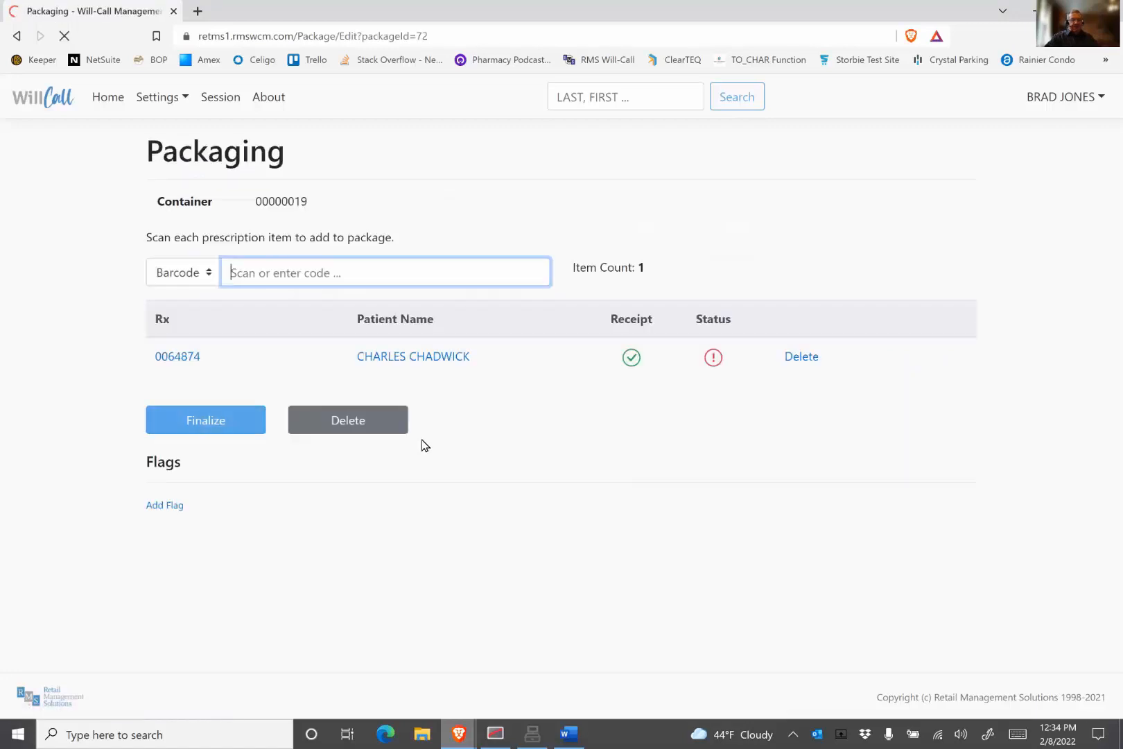
left_click(791, 360)
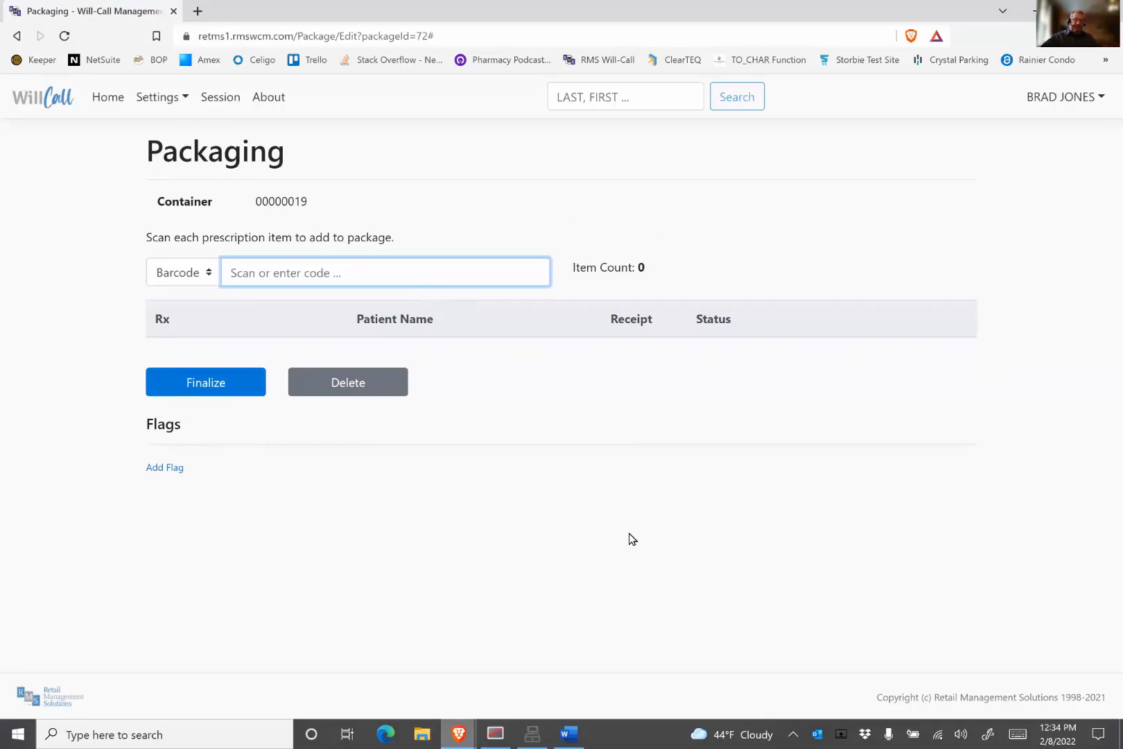
key("Return")
left_click(336, 386)
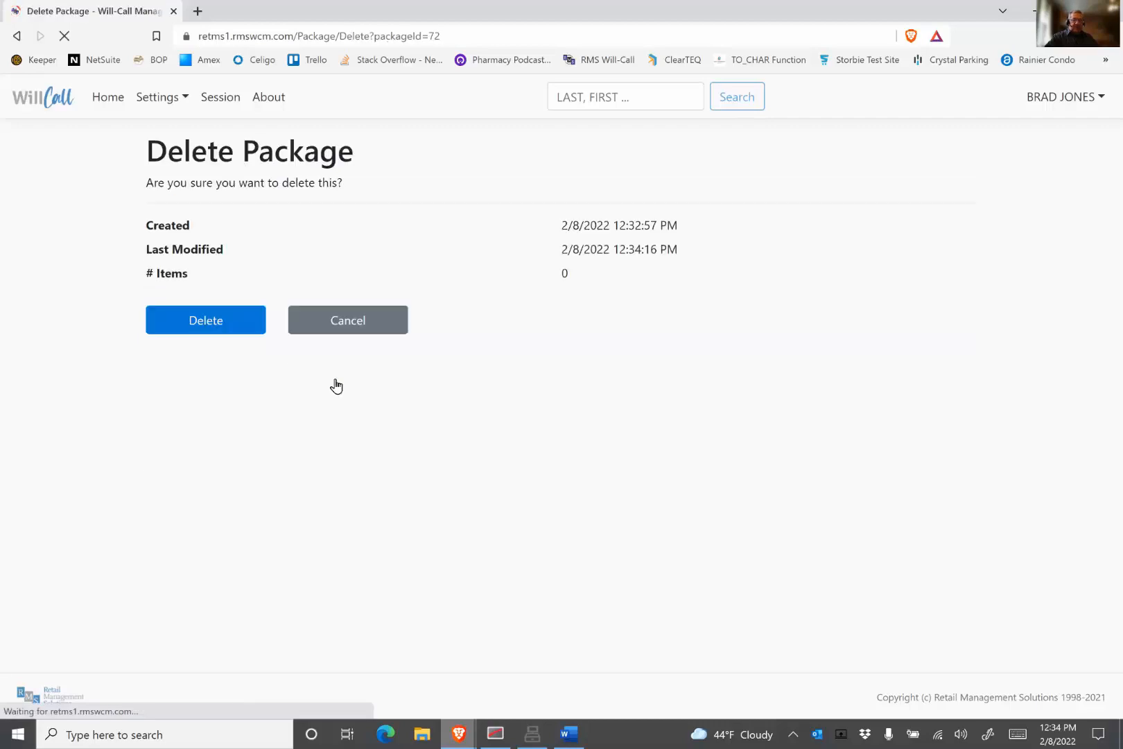
left_click(211, 321)
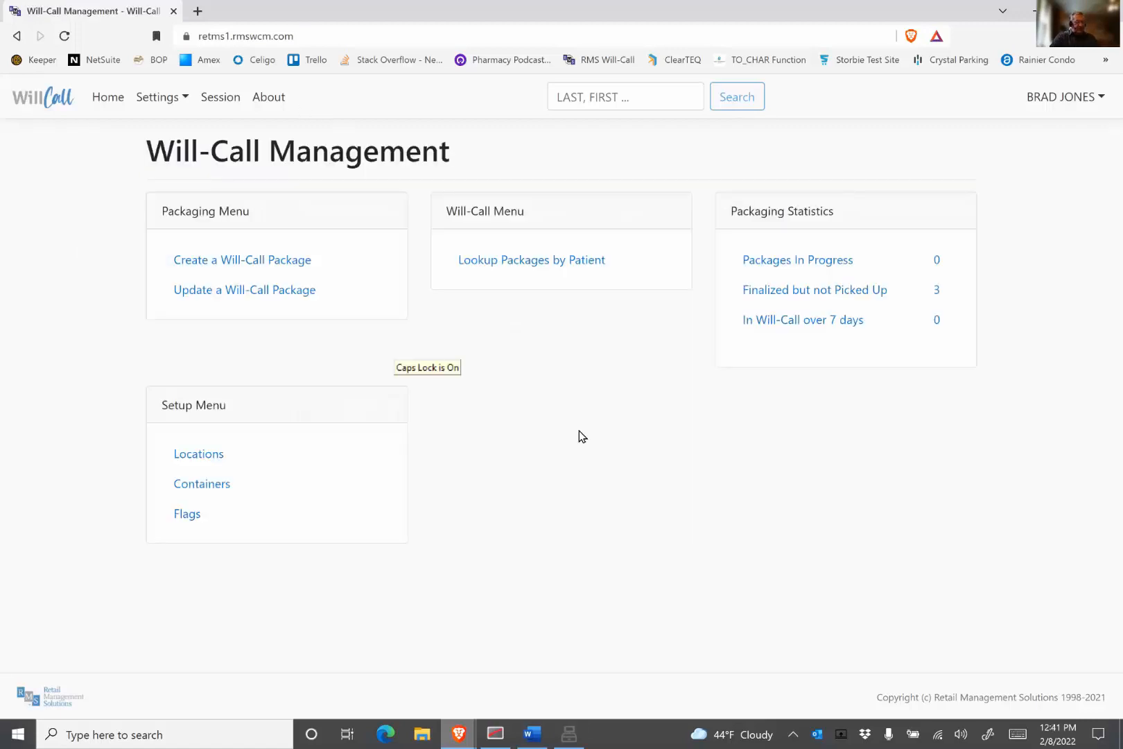
Step: Switch to RMSPOS and sign in at the user authorization prompt as user 2
key("alt+Tab")
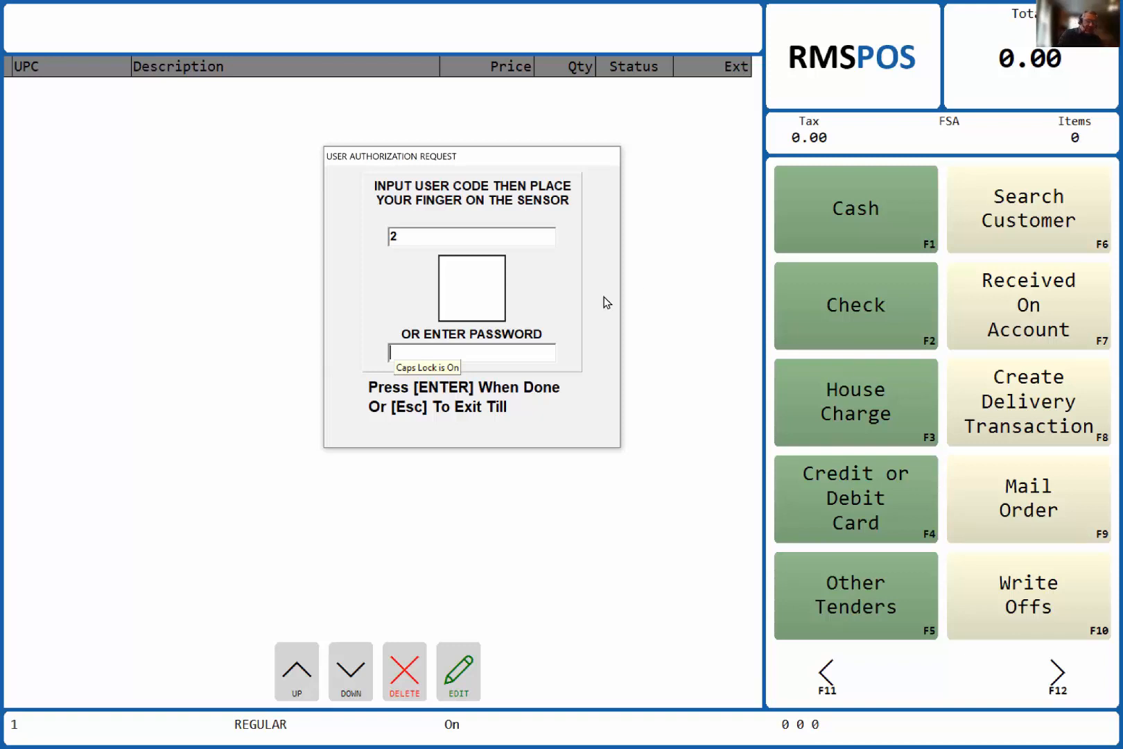
key("Return")
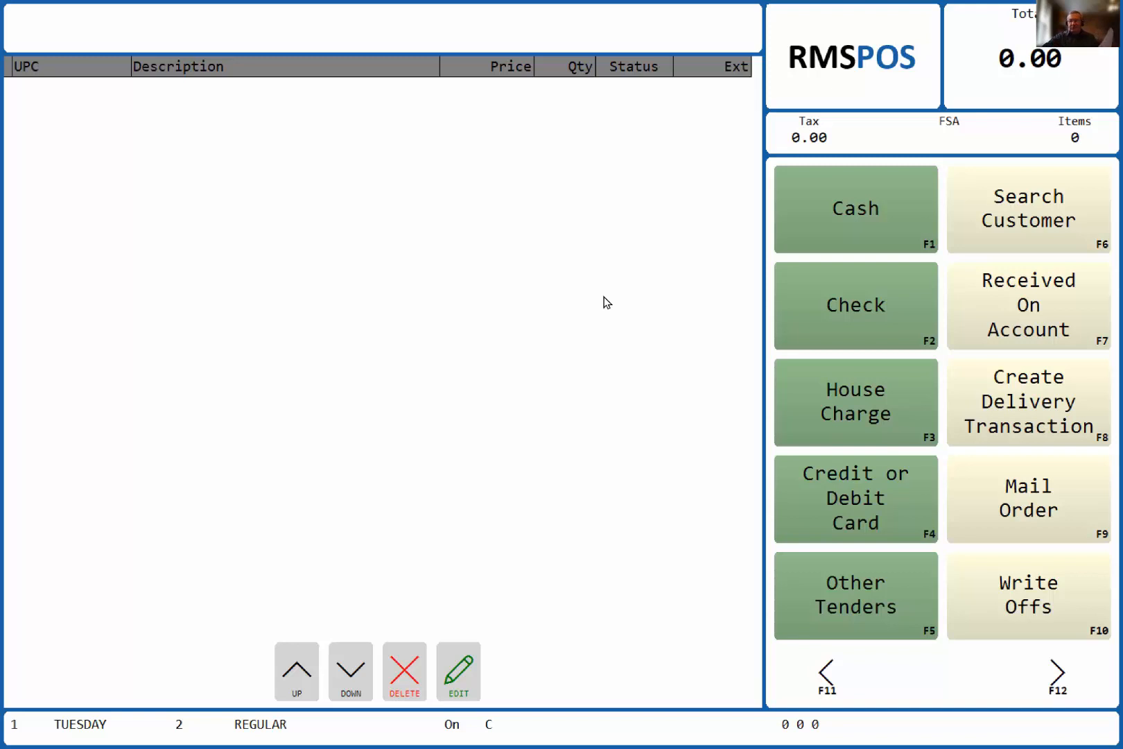
Step: Scan Will-Call container y00000029 and confirm the patient's birthday to load the package's prescriptions
type("y00000029")
key("Return")
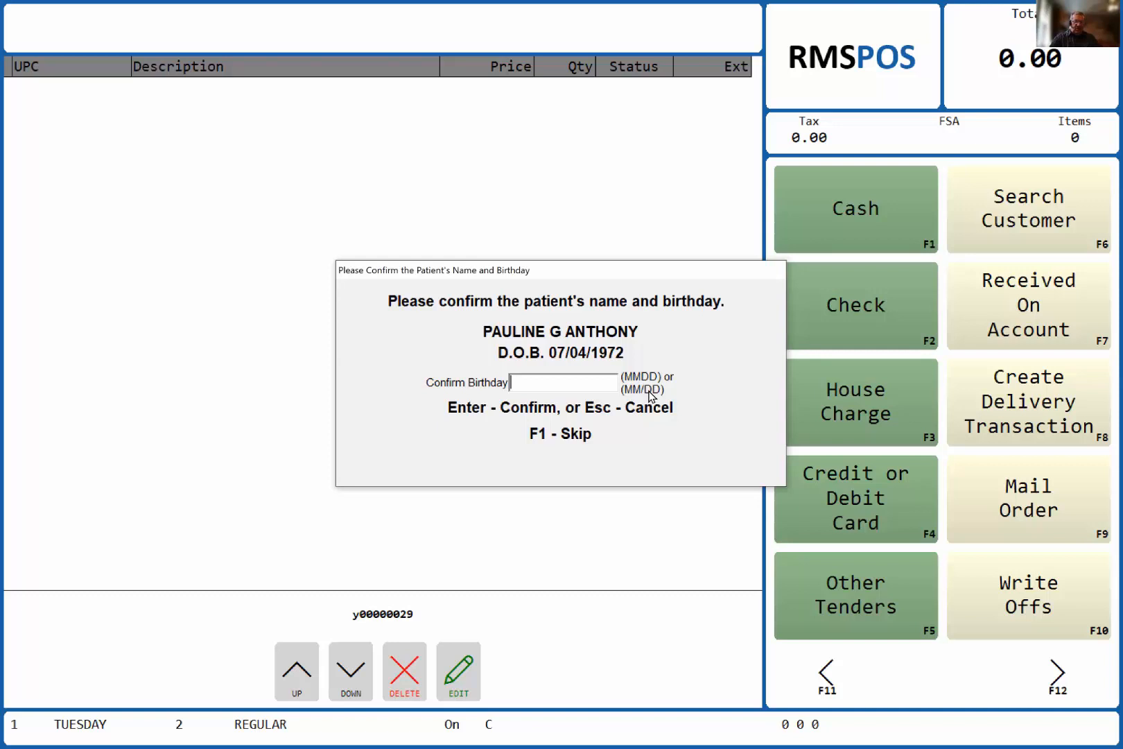
type("0704")
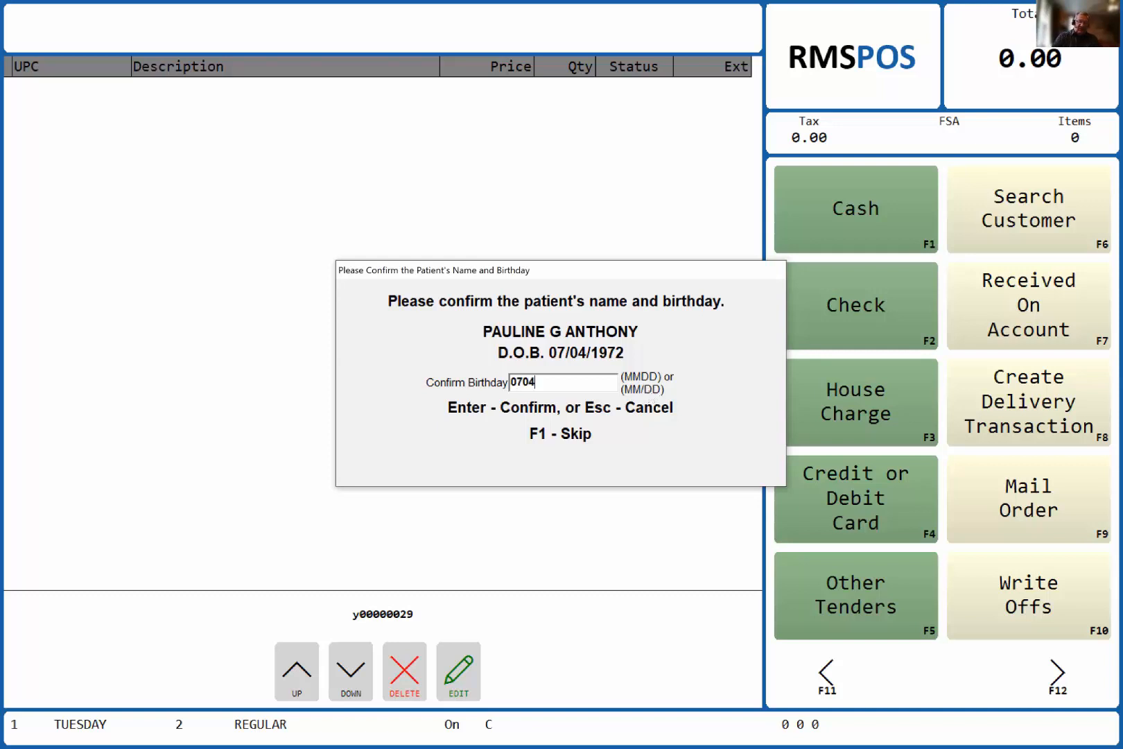
key("Return")
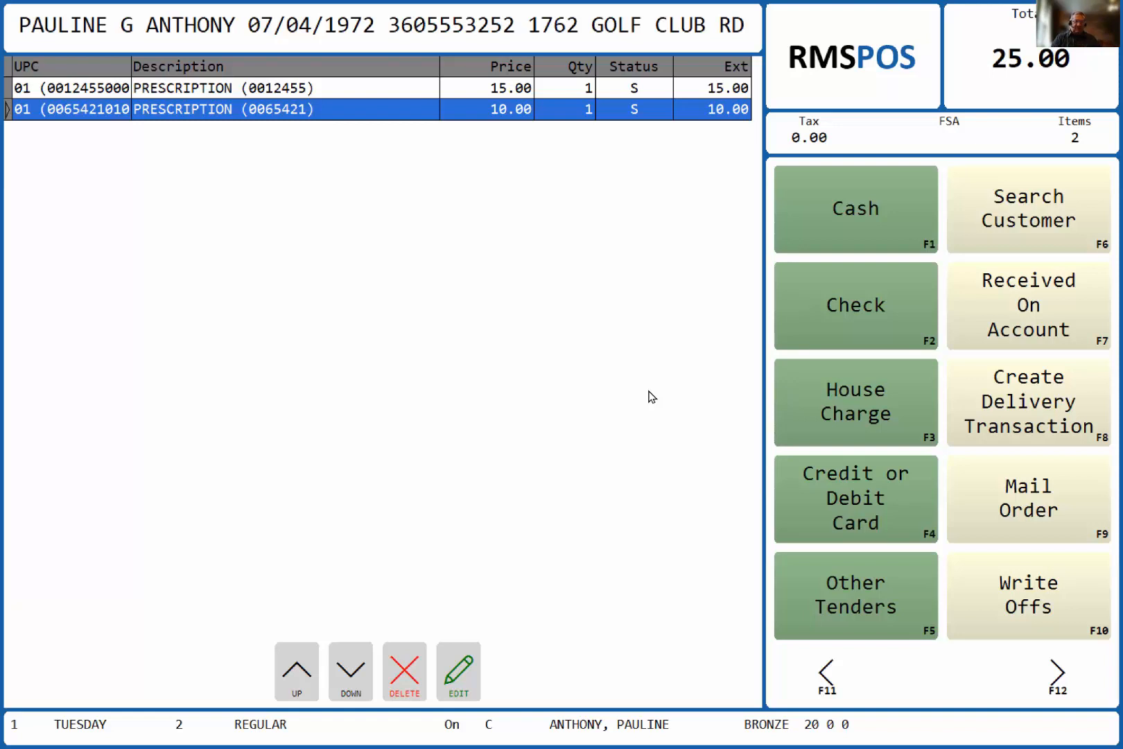
Step: Tender the sale in cash, declining patient counseling, and finish with a Print Only receipt
key("F1")
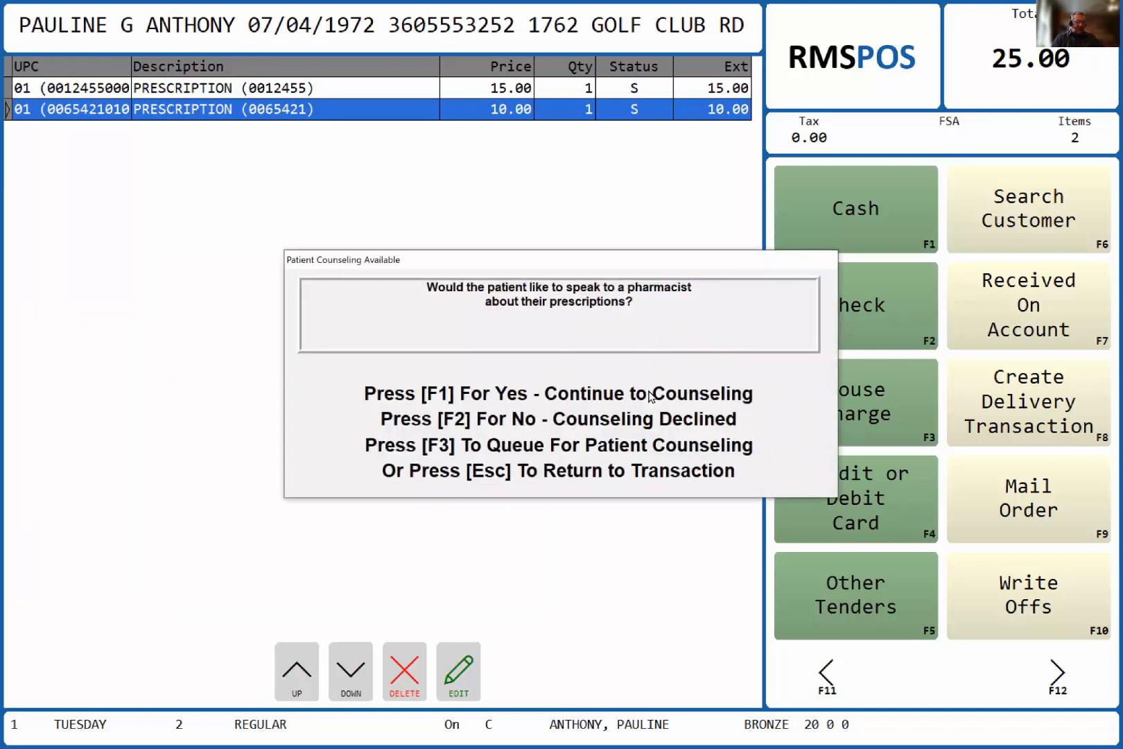
key("F2")
key("Return")
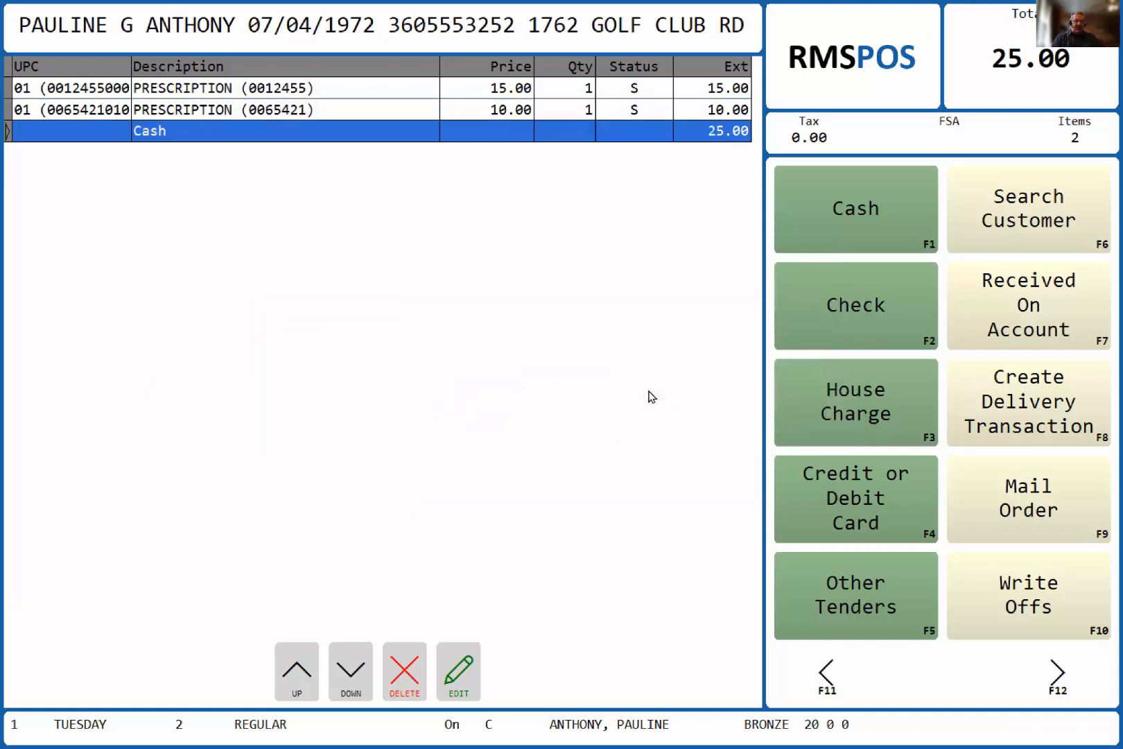
key("Return")
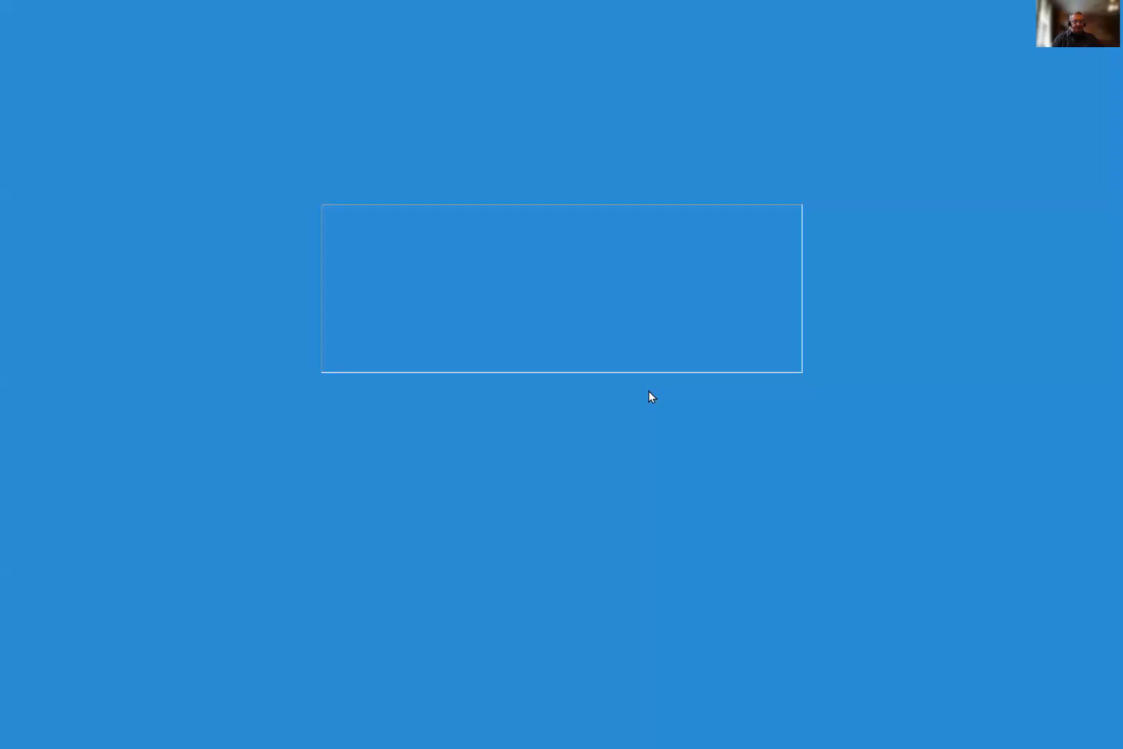
mouse_move(408, 419)
left_mouse_down()
mouse_move(428, 468)
mouse_move(461, 438)
mouse_move(496, 440)
mouse_move(581, 506)
mouse_move(697, 471)
left_mouse_up()
left_click(754, 552)
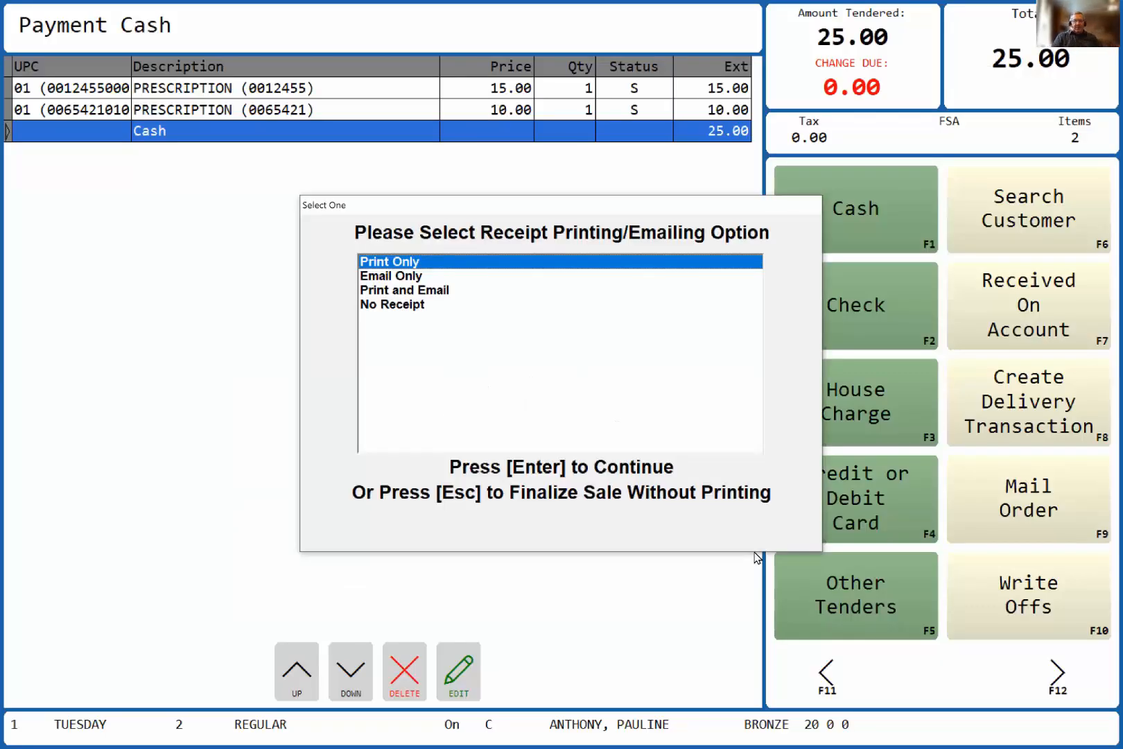
key("Return")
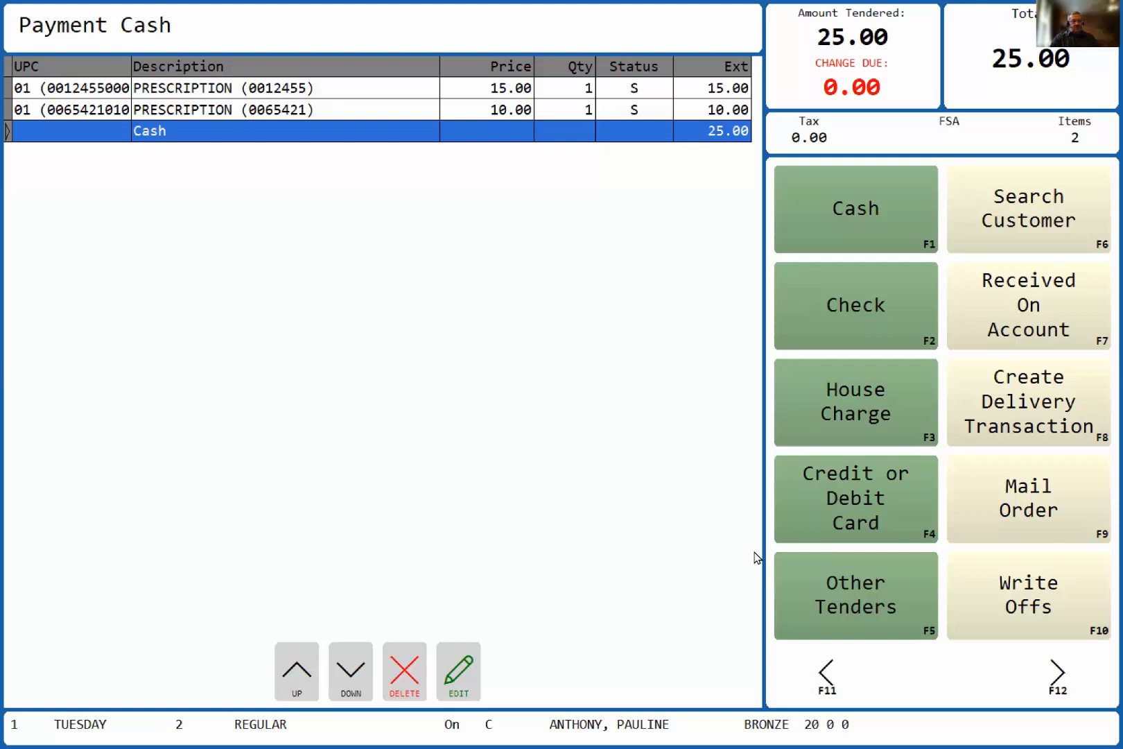
Step: Return to Will-Call Management, refresh the home page, and review the over-7-days and finalized-not-picked-up package lists
key("alt+Tab")
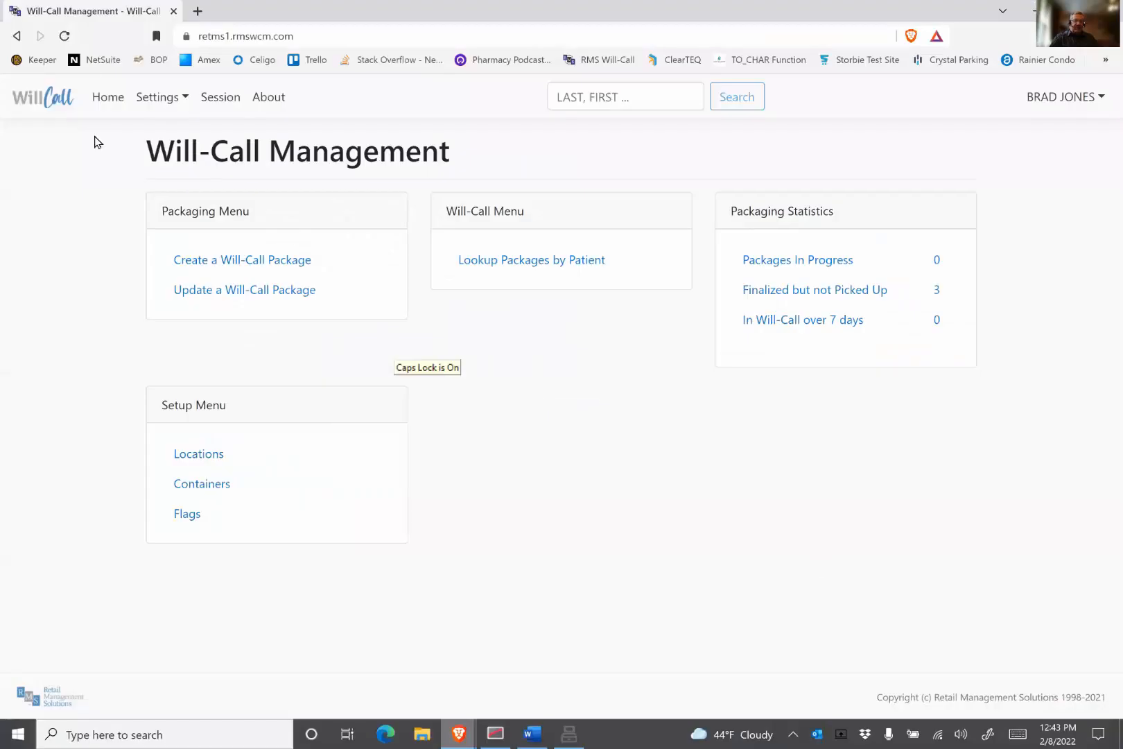
left_click(66, 37)
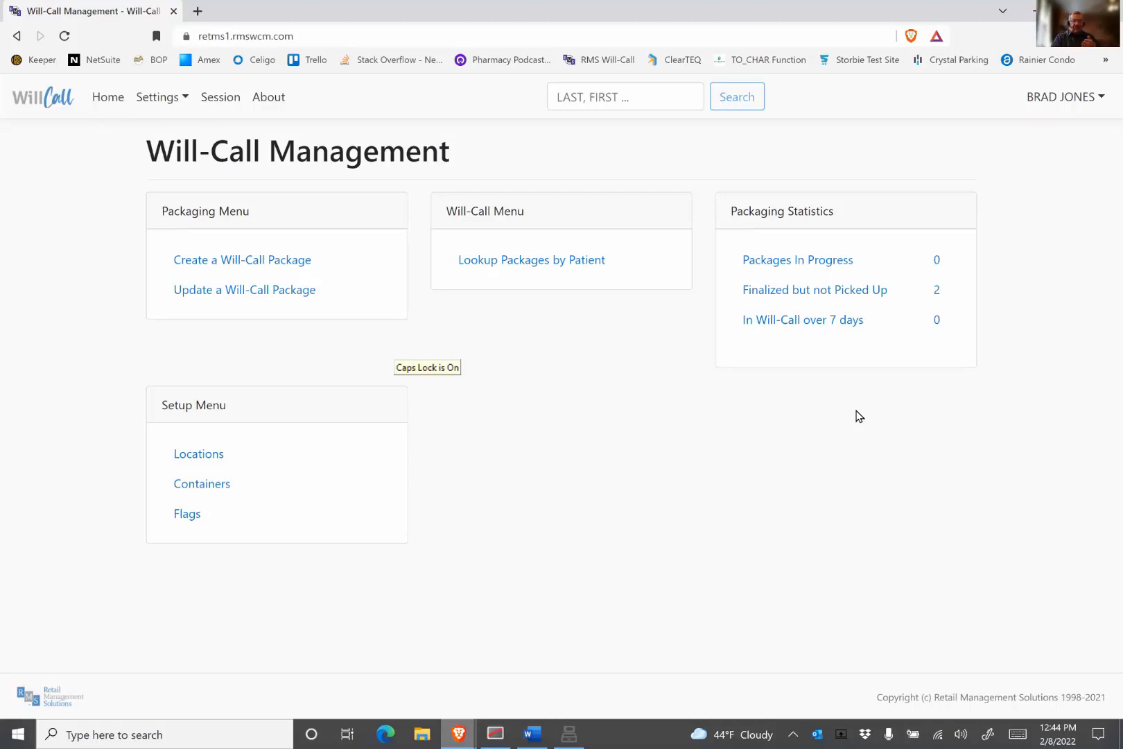
left_click(851, 323)
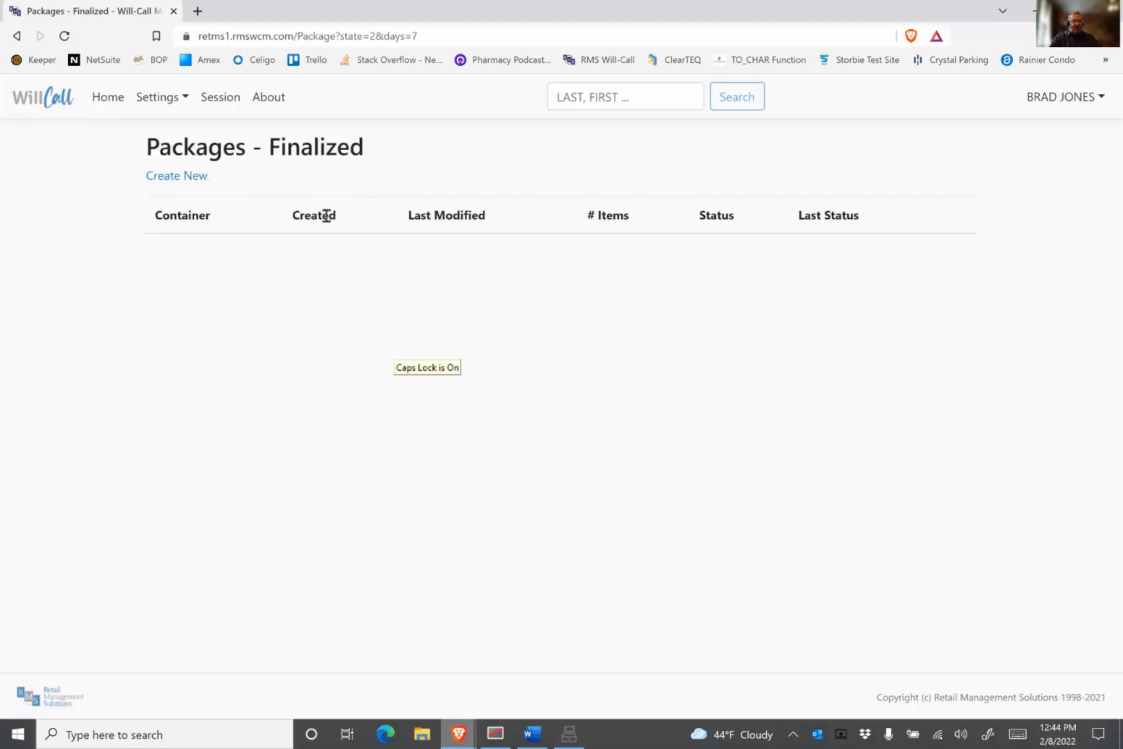
left_click(17, 36)
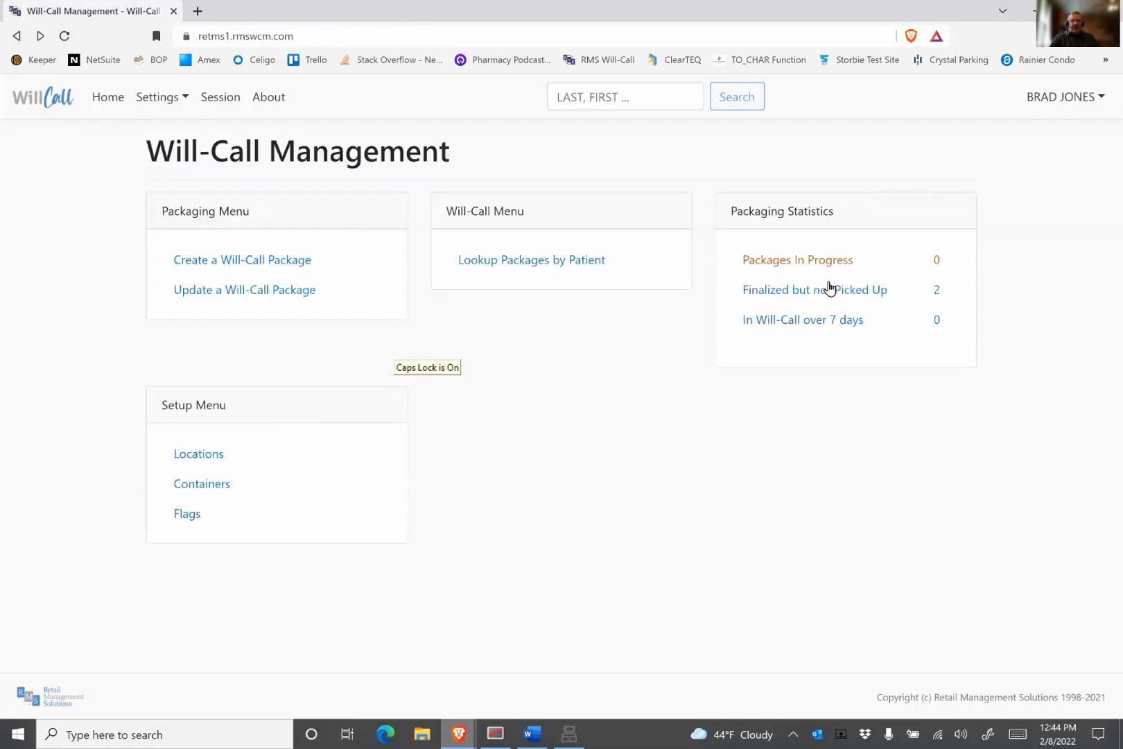
left_click(829, 292)
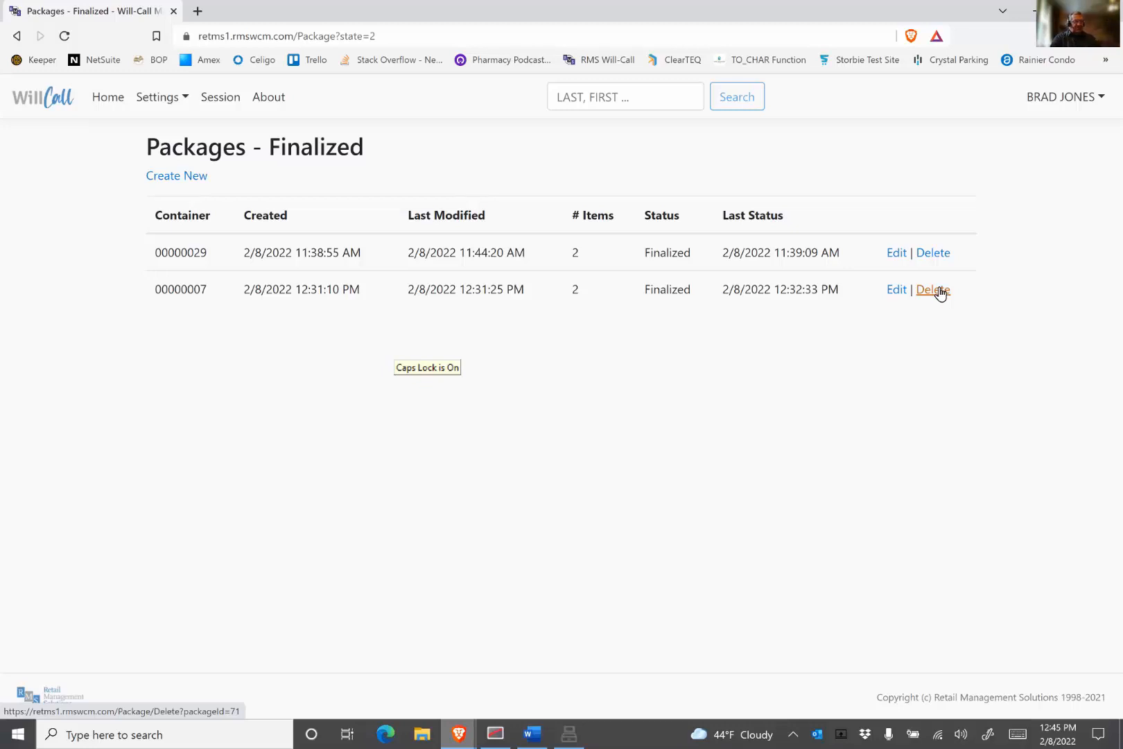
left_click(108, 98)
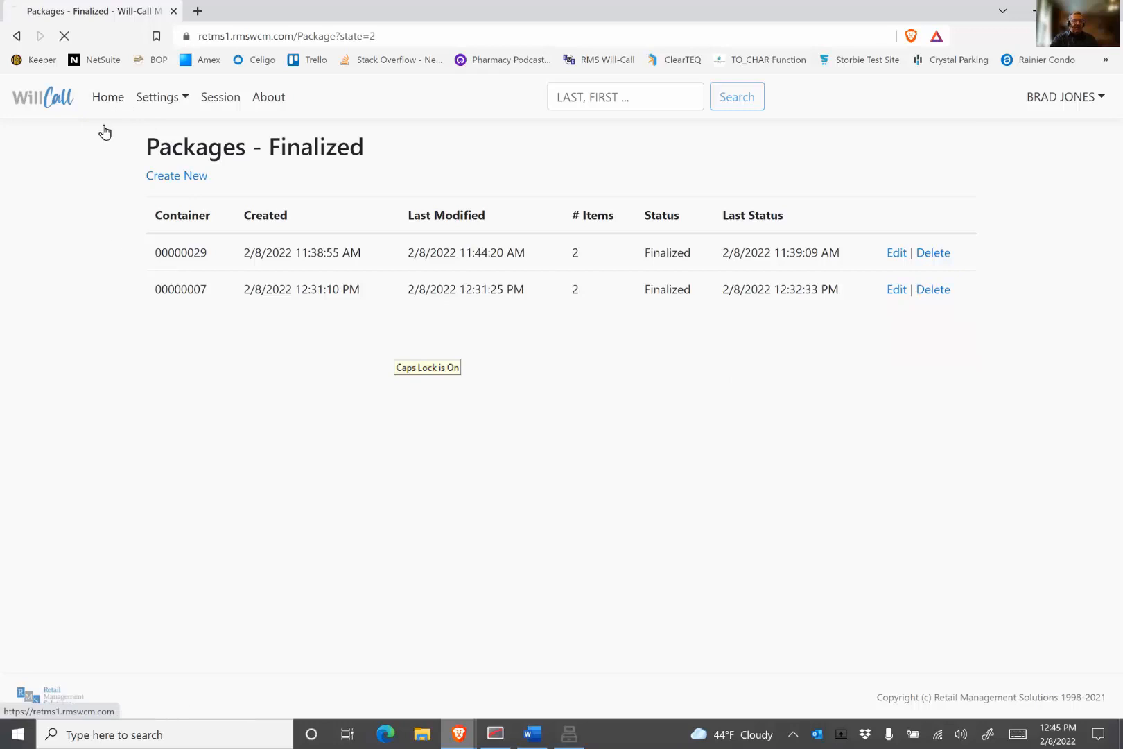